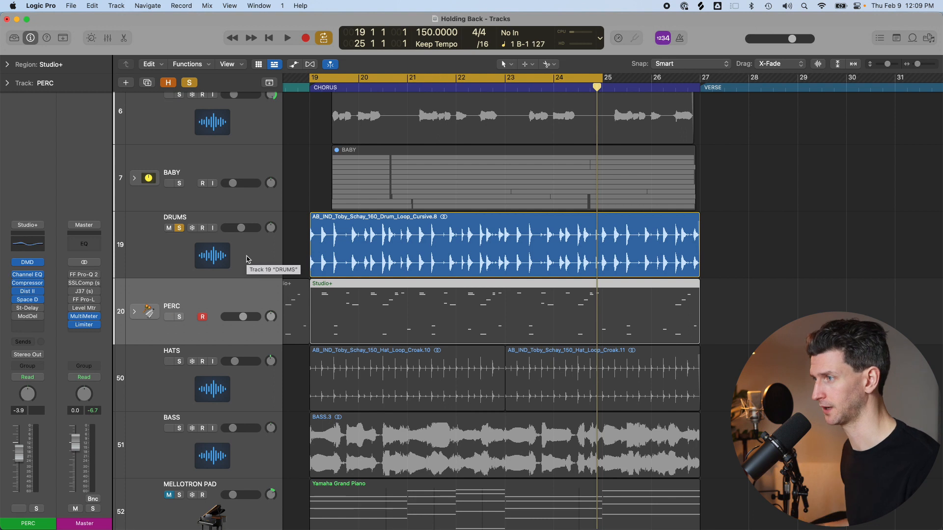
Solo the PERC track and take DRUMS out of solo.
{"action": "left_click", "coordinate": [179, 316]}
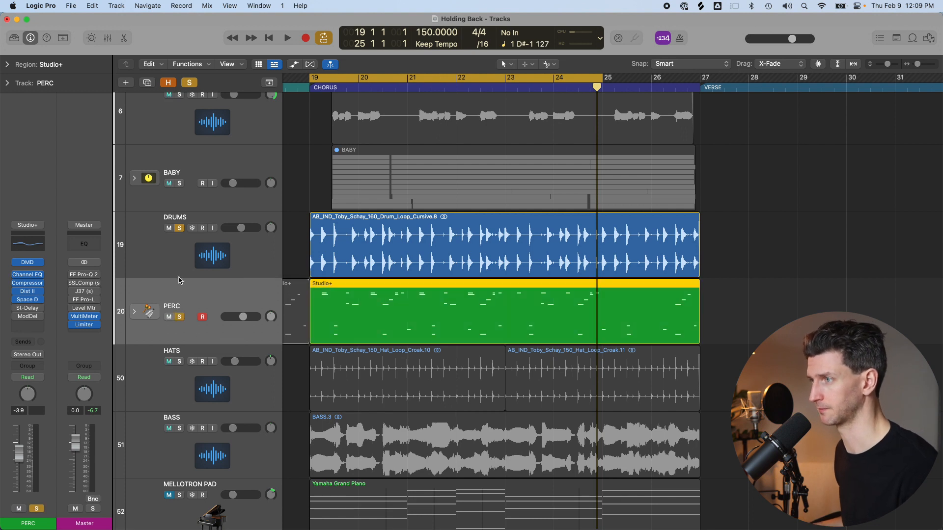
{"action": "left_click", "coordinate": [179, 229]}
{"action": "left_click", "coordinate": [706, 318]}
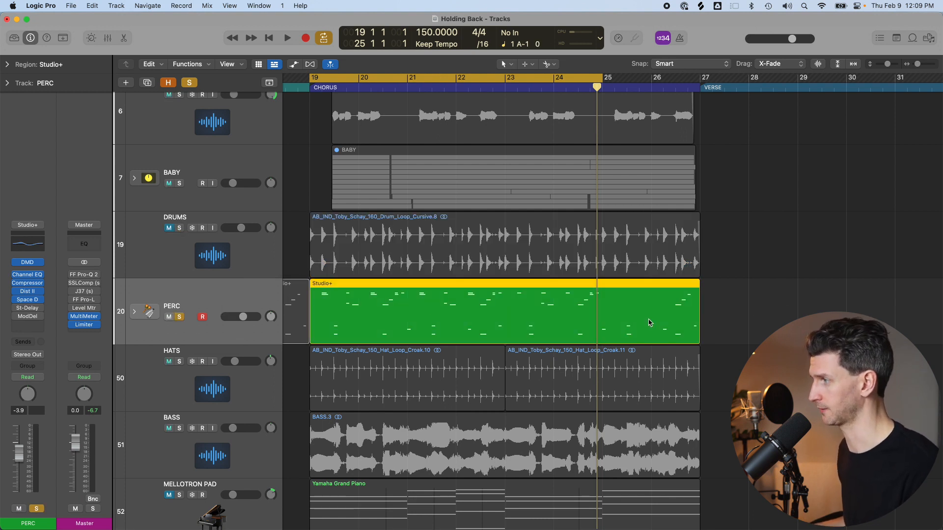
Play back the chorus with PERC alone and raise the track's volume to 2.8 dB.
{"action": "key", "text": "space"}
{"action": "left_click_drag", "start_coordinate": [26, 460], "coordinate": [26, 442]}
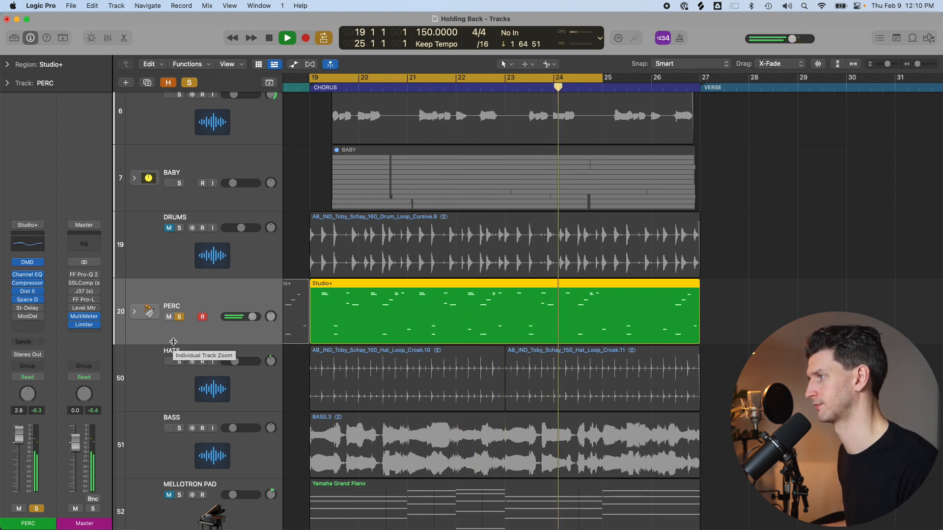
{"action": "key", "text": "space"}
Solo DRUMS alongside PERC and play the two tracks together through the chorus.
{"action": "left_click", "coordinate": [179, 229]}
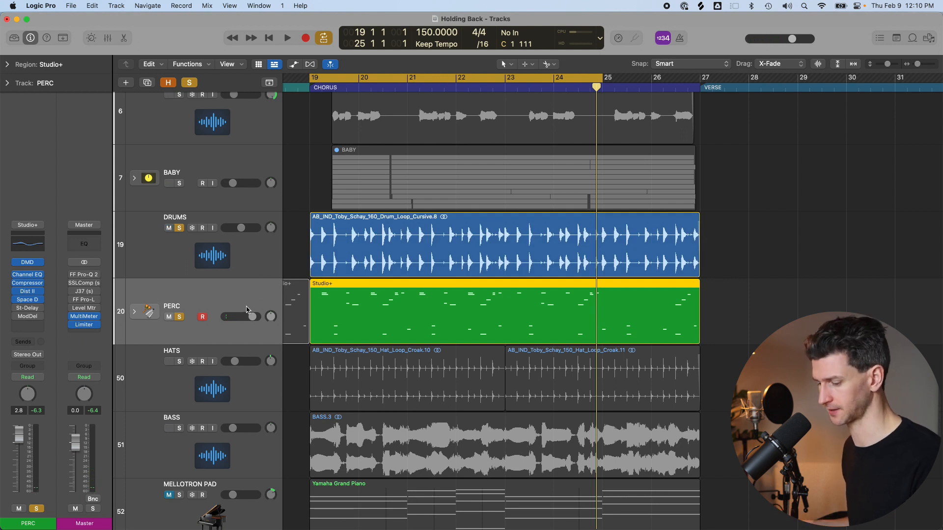
{"action": "key", "text": "space"}
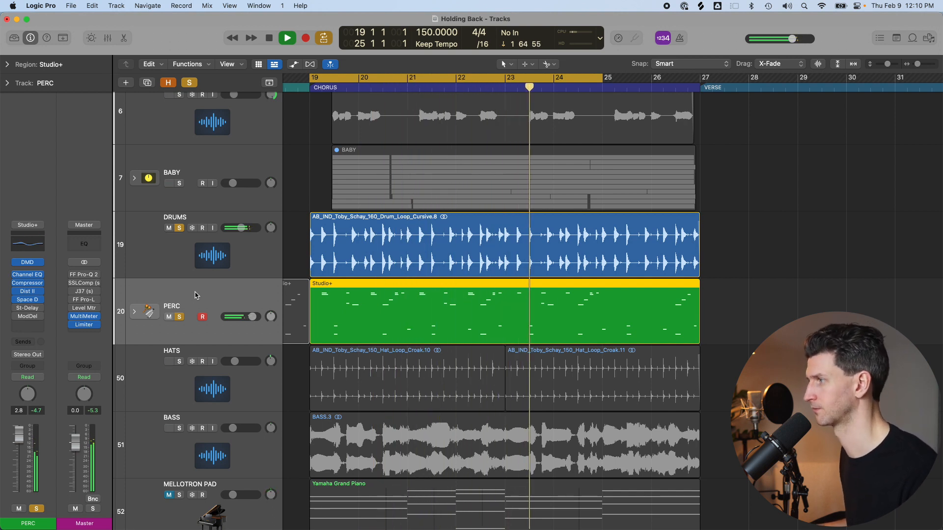
{"action": "key", "text": "space"}
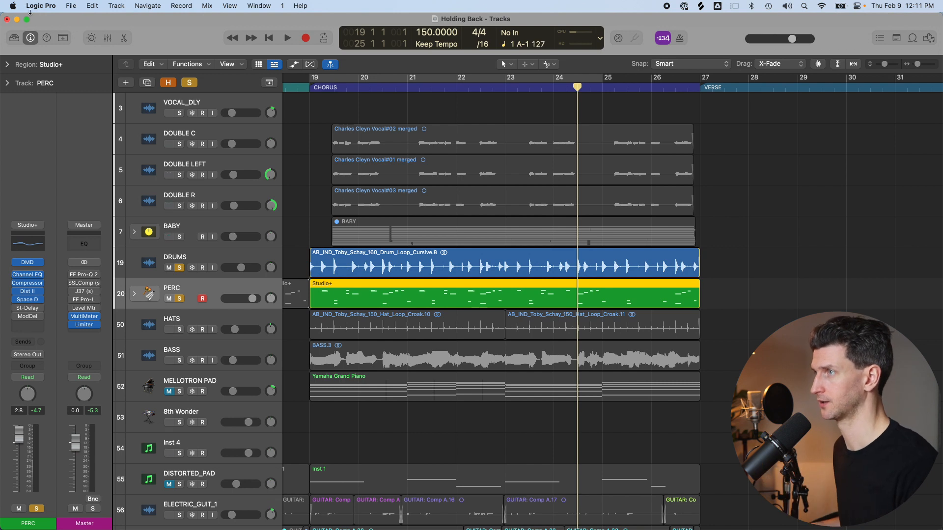
Add a new software instrument track below PERC and show the sound library.
{"action": "left_click", "coordinate": [117, 6]}
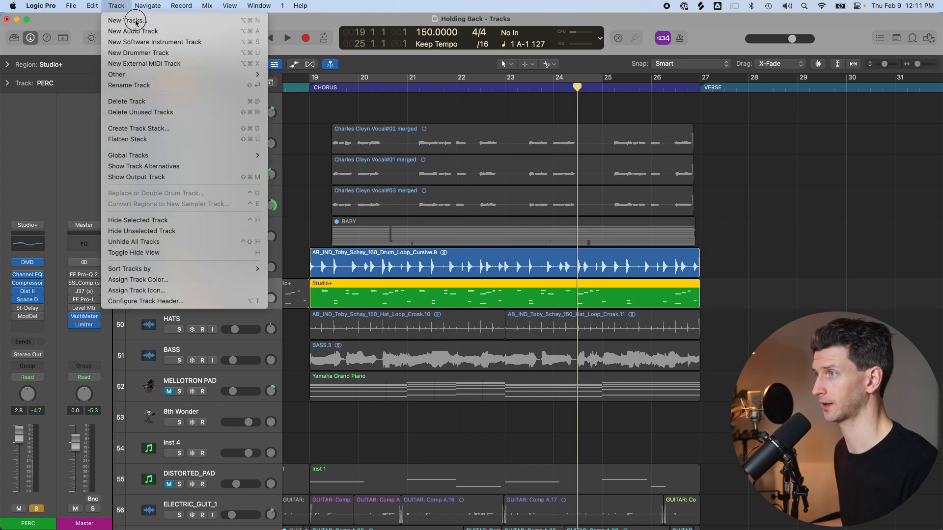
{"action": "left_click", "coordinate": [131, 41]}
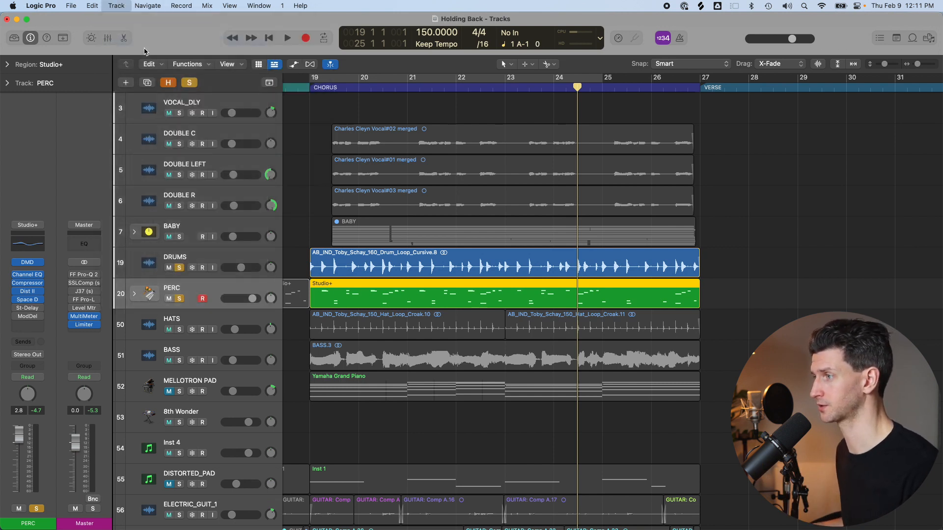
{"action": "key", "text": "y"}
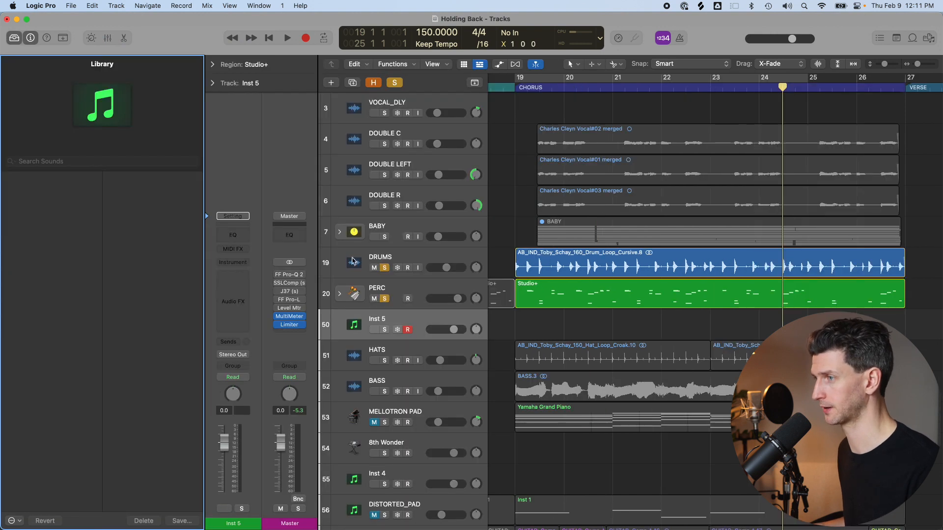
Try the Latin and Studio percussion patches, then load Studio+ from the Percussion Producer Kits on the new track.
{"action": "left_click", "coordinate": [27, 278]}
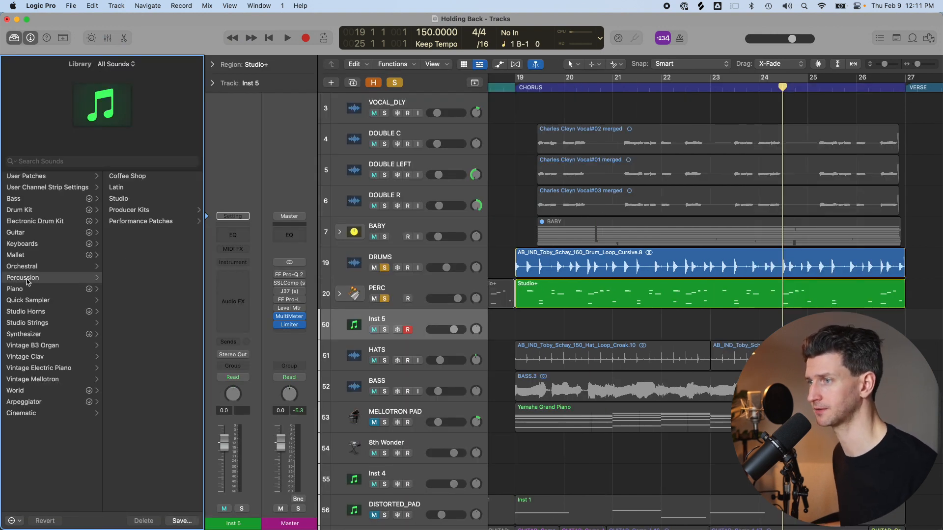
{"action": "left_click", "coordinate": [152, 177]}
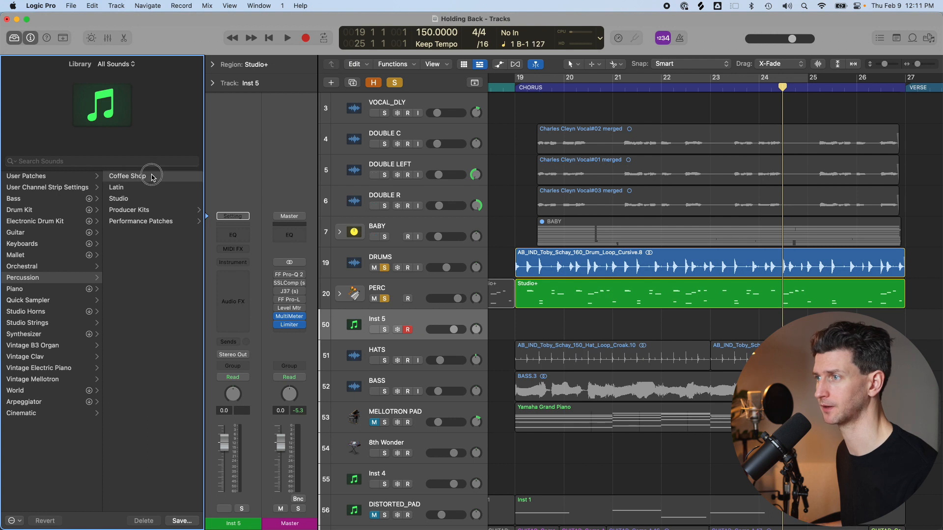
{"action": "left_click", "coordinate": [129, 189]}
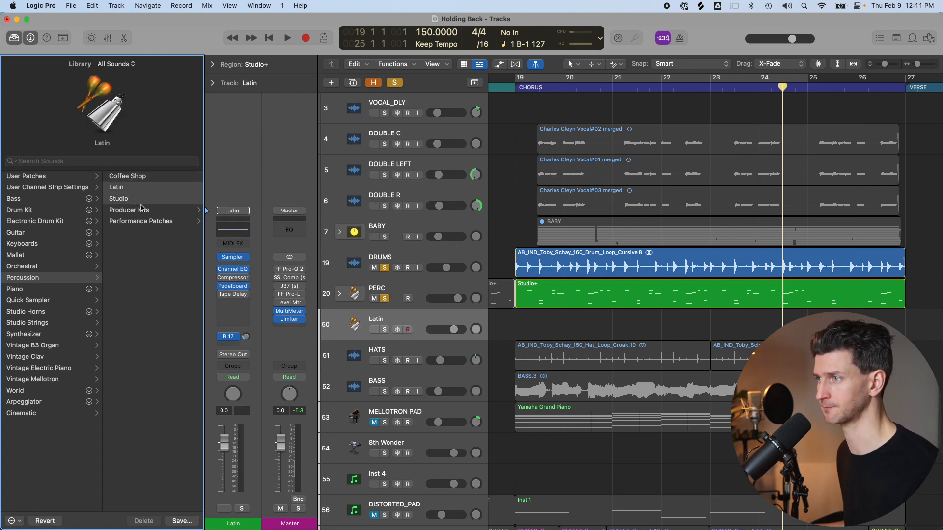
{"action": "left_click", "coordinate": [141, 203]}
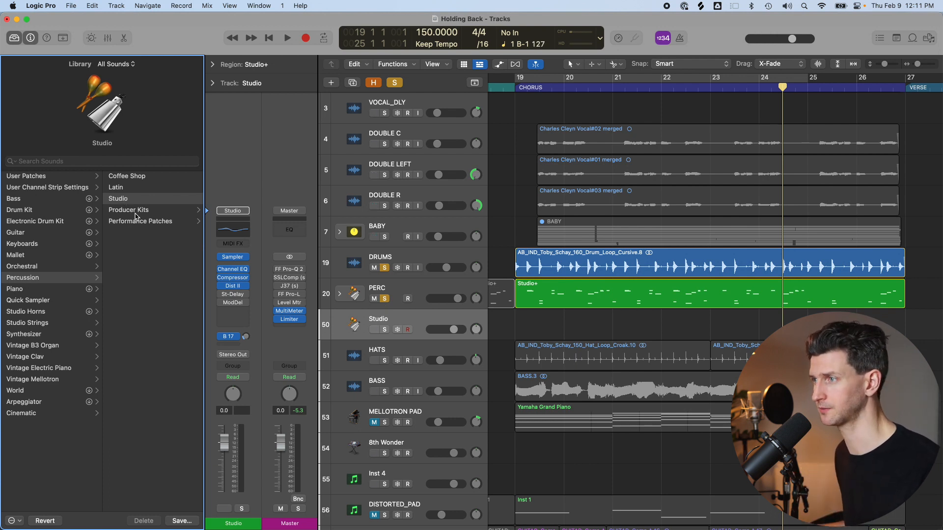
{"action": "left_click", "coordinate": [126, 209]}
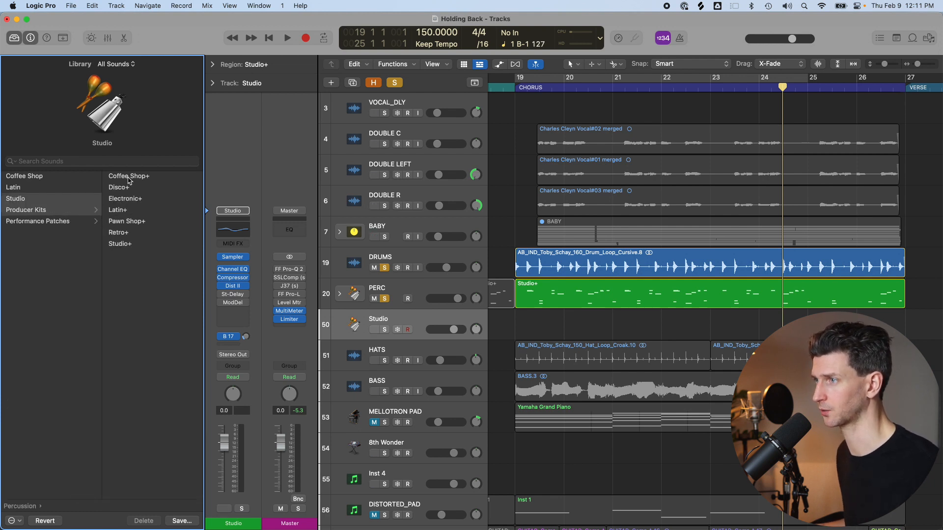
{"action": "left_click", "coordinate": [122, 246]}
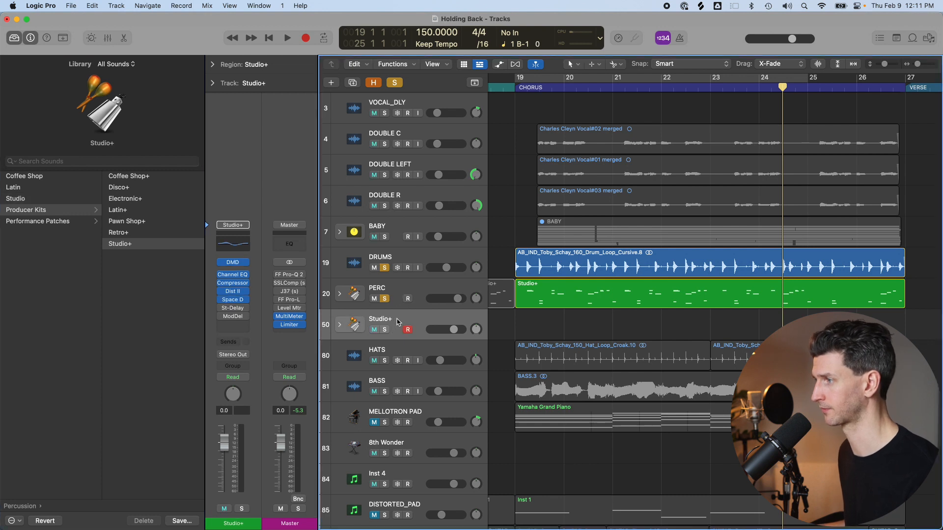
Rename the new Studio+ track as PERC_EXAMPLE.
{"action": "type", "text": "PERC"}
{"action": "key", "text": "BackSpace"}
{"action": "type", "text": "RC_EXAMPLe"}
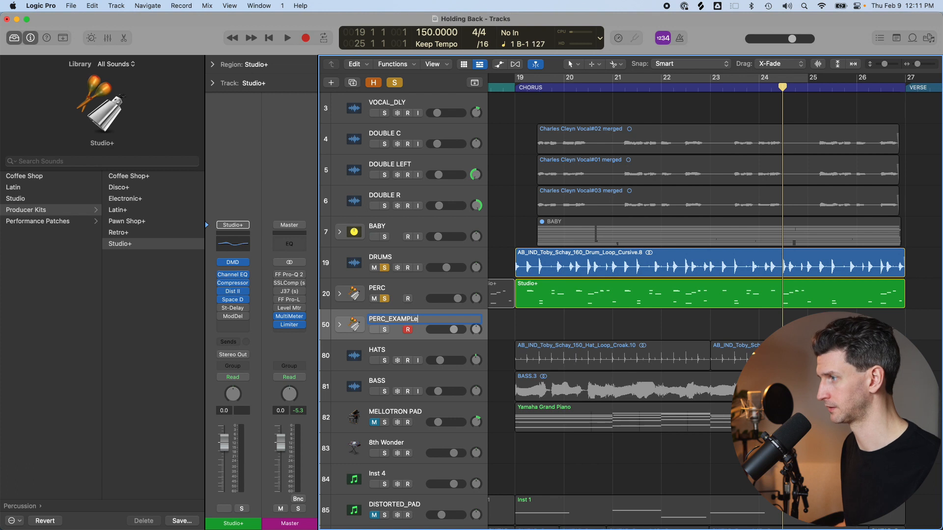
{"action": "key", "text": "Return"}
Mute the original PERC track, take it out of solo, and hide the sound library.
{"action": "scroll", "coordinate": [378, 300], "scroll_direction": "right", "scroll_amount": 2}
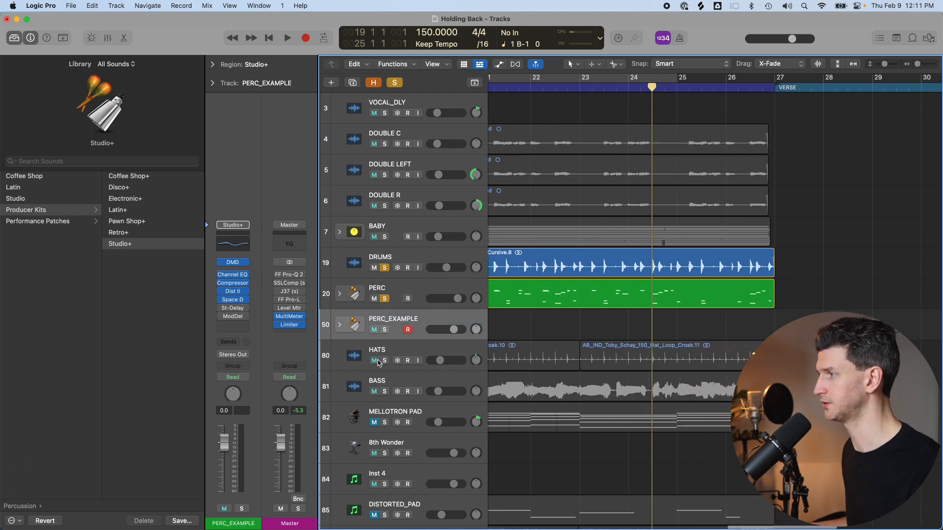
{"action": "left_click", "coordinate": [376, 298]}
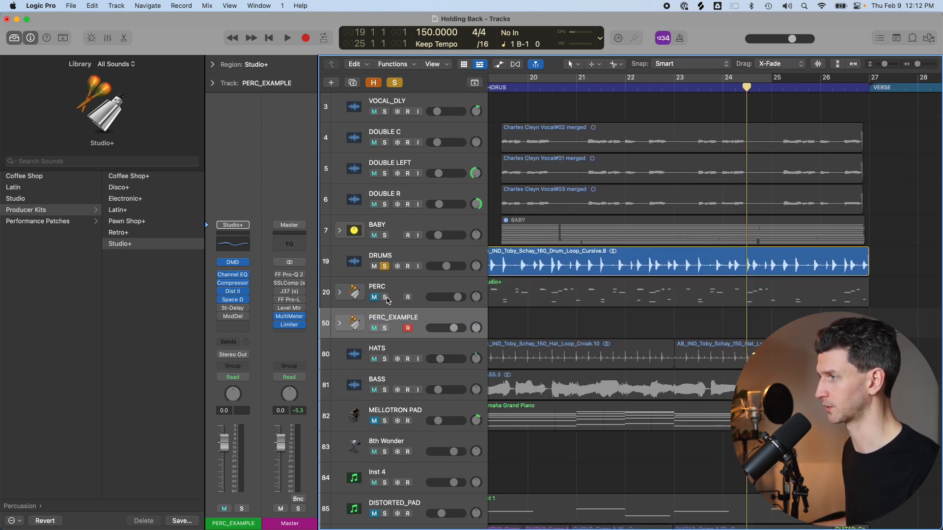
{"action": "scroll", "coordinate": [440, 271], "scroll_direction": "left", "scroll_amount": 2}
{"action": "key", "text": "y"}
{"action": "scroll", "coordinate": [395, 300], "scroll_direction": "left", "scroll_amount": 3}
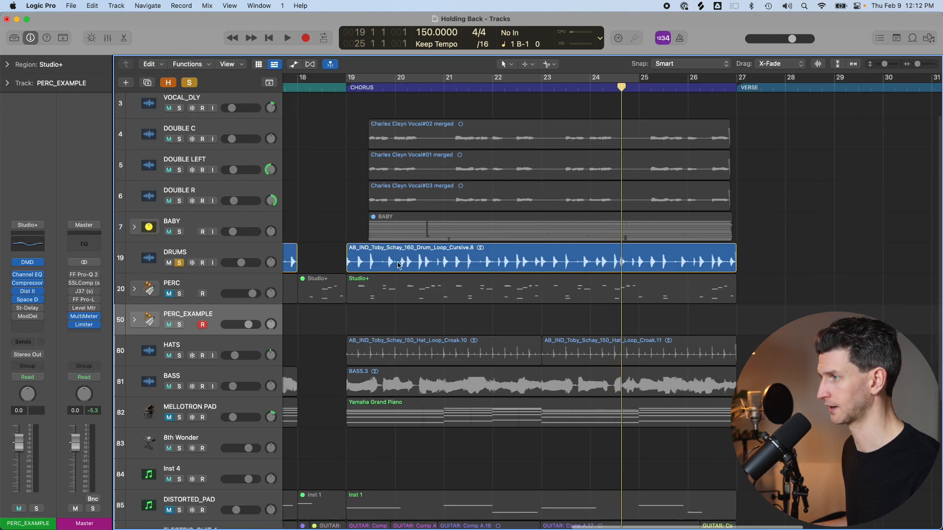
Create an empty MIDI region on PERC_EXAMPLE spanning the chorus from bar 19 to bar 27, and solo the track.
{"action": "key", "text": "t"}
{"action": "key", "text": "p"}
{"action": "left_click", "coordinate": [384, 322]}
{"action": "key", "text": "t"}
{"action": "key", "text": "t"}
{"action": "left_click_drag", "start_coordinate": [414, 325], "coordinate": [755, 331]}
{"action": "left_click", "coordinate": [179, 325]}
{"action": "left_click", "coordinate": [331, 341]}
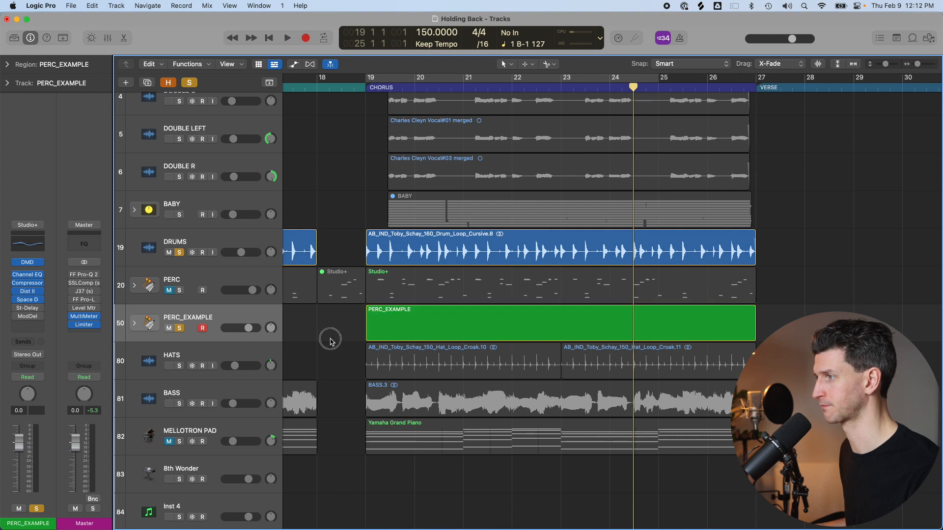
Open the PERC_EXAMPLE region in the Piano Roll and set its secondary tool to the Pencil Tool.
{"action": "double_click", "coordinate": [385, 320]}
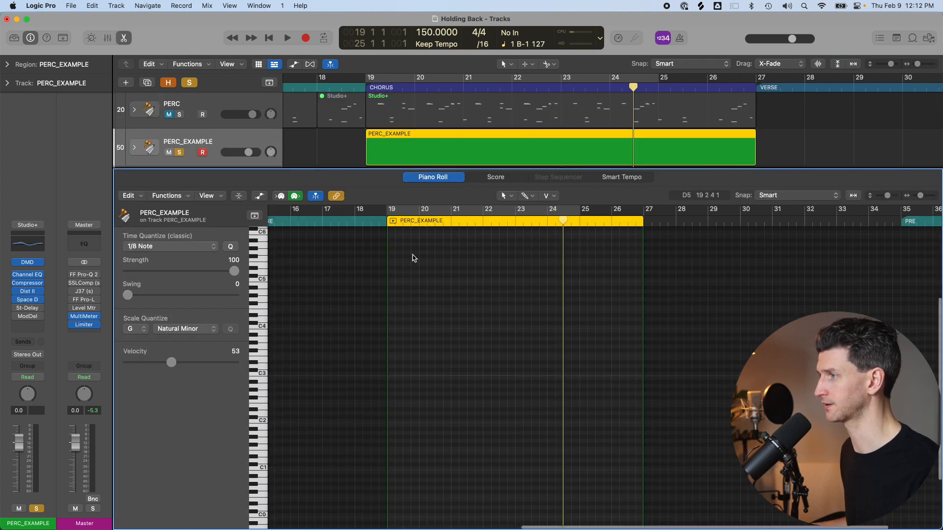
{"action": "left_click", "coordinate": [532, 196]}
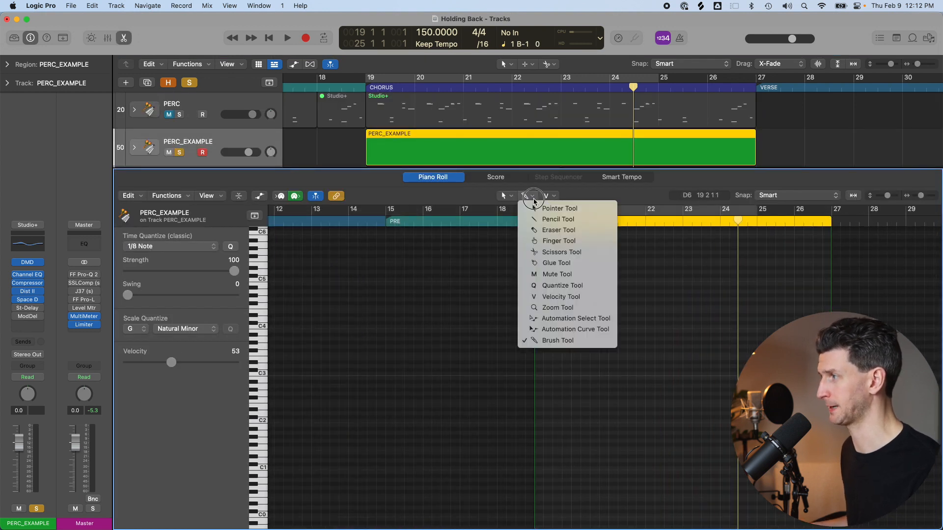
{"action": "left_click", "coordinate": [545, 220]}
Examine which percussion sounds of the Studio+ kit are mapped to the keys in the Piano Roll.
{"action": "key", "text": "super+Right"}
{"action": "key", "text": "super+Right"}
{"action": "key", "text": "super+Right"}
{"action": "scroll", "coordinate": [276, 334], "scroll_direction": "left", "scroll_amount": 6}
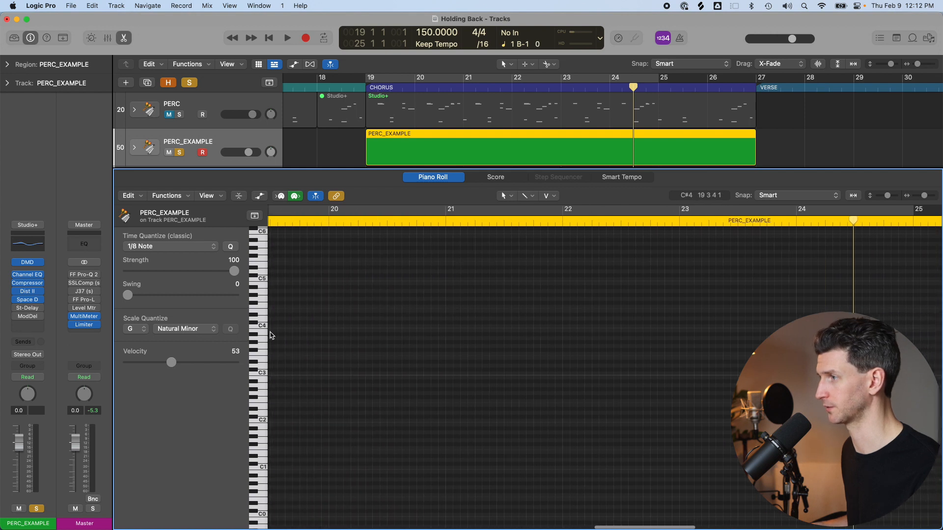
{"action": "scroll", "coordinate": [283, 334], "scroll_direction": "left", "scroll_amount": 1}
{"action": "scroll", "coordinate": [283, 334], "scroll_direction": "down", "scroll_amount": 1}
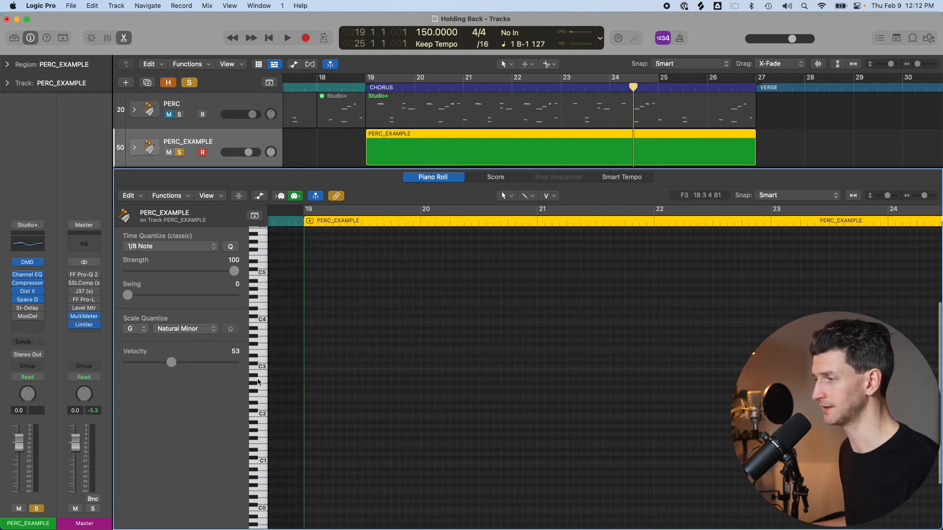
{"action": "key", "text": "super+Down"}
{"action": "key", "text": "super+Down"}
{"action": "scroll", "coordinate": [243, 393], "scroll_direction": "up", "scroll_amount": 2}
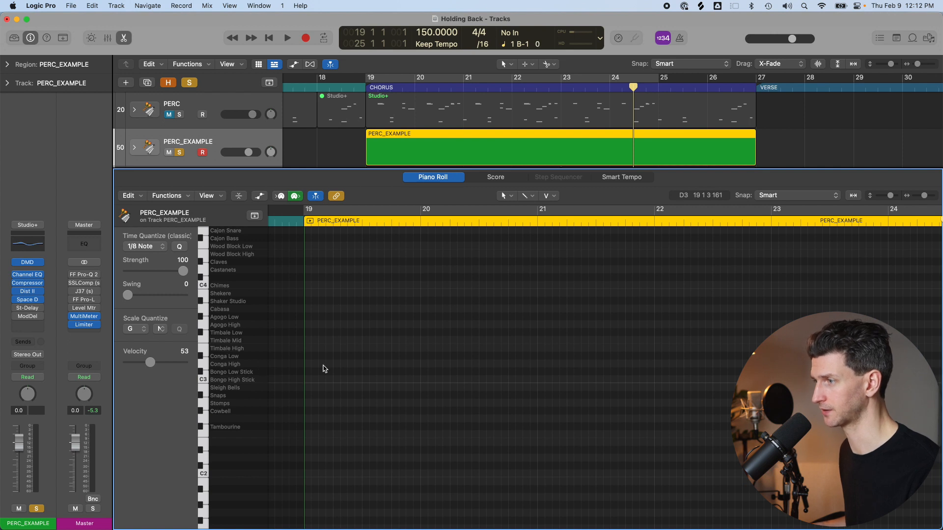
{"action": "scroll", "coordinate": [335, 372], "scroll_direction": "down", "scroll_amount": 5}
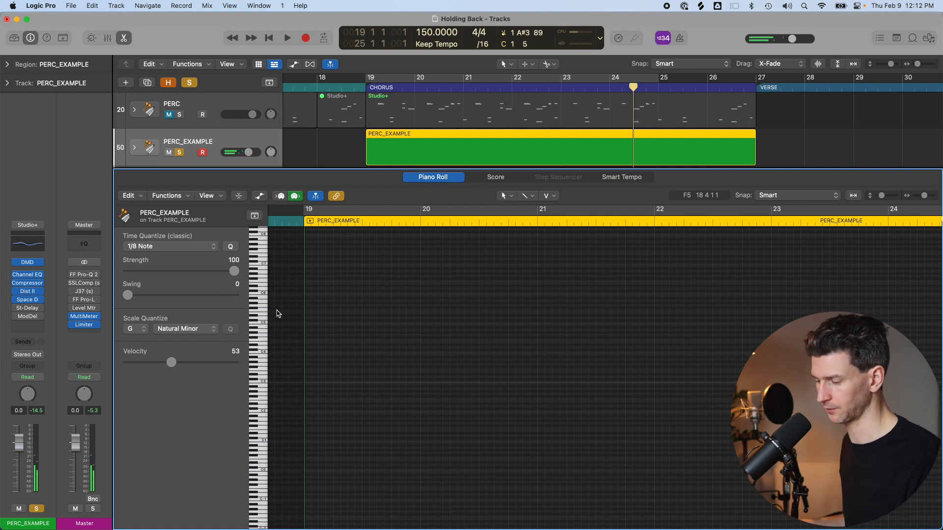
{"action": "scroll", "coordinate": [286, 333], "scroll_direction": "up", "scroll_amount": 2}
{"action": "scroll", "coordinate": [286, 333], "scroll_direction": "up", "scroll_amount": 3}
{"action": "scroll", "coordinate": [246, 317], "scroll_direction": "up", "scroll_amount": 3}
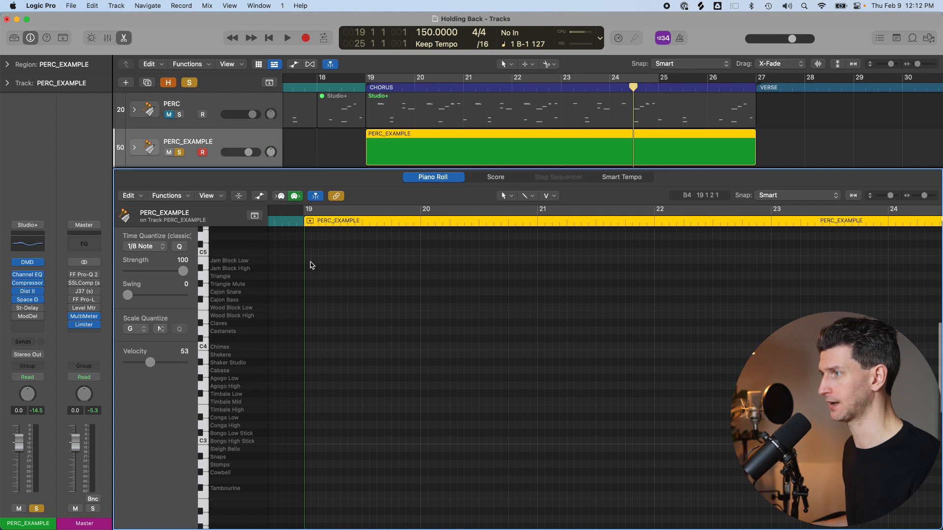
{"action": "left_click", "coordinate": [308, 260]}
{"action": "left_click", "coordinate": [315, 260]}
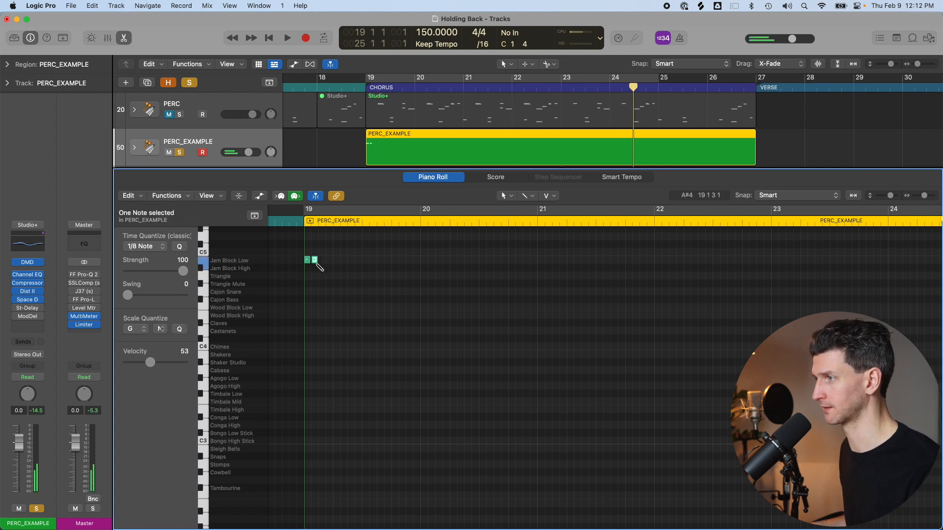
{"action": "left_click_drag", "start_coordinate": [328, 264], "coordinate": [307, 262]}
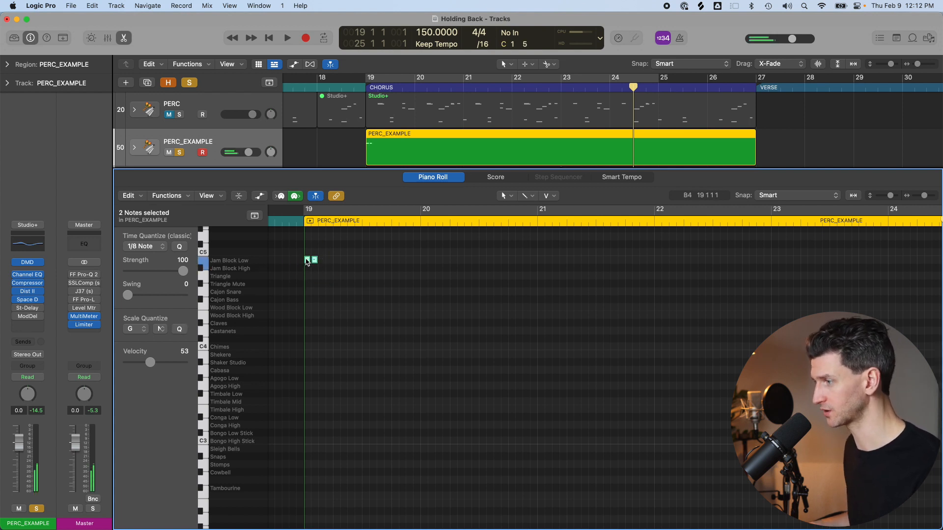
{"action": "key", "text": "Delete"}
Turn on cycling over the chorus and record a Bongo High Stick pattern into the PERC_EXAMPLE region.
{"action": "key", "text": "c"}
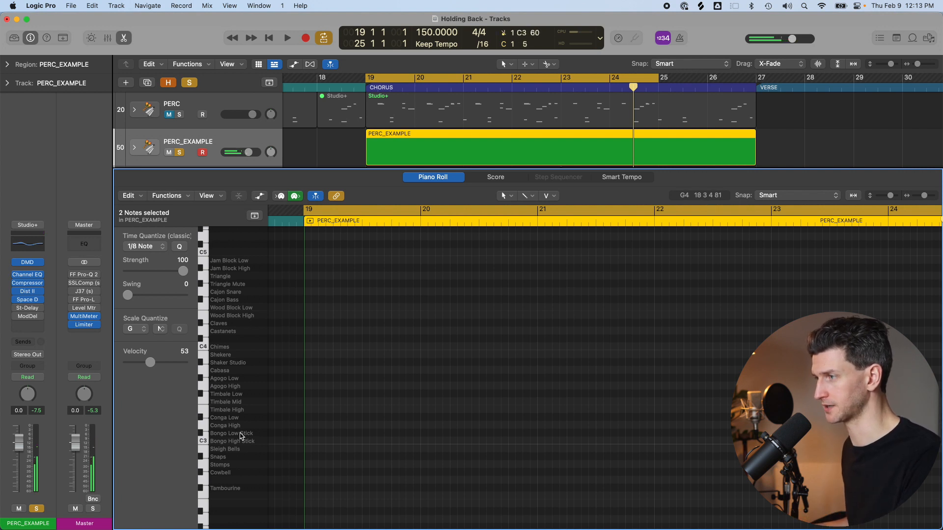
{"action": "scroll", "coordinate": [204, 112], "scroll_direction": "up", "scroll_amount": 3}
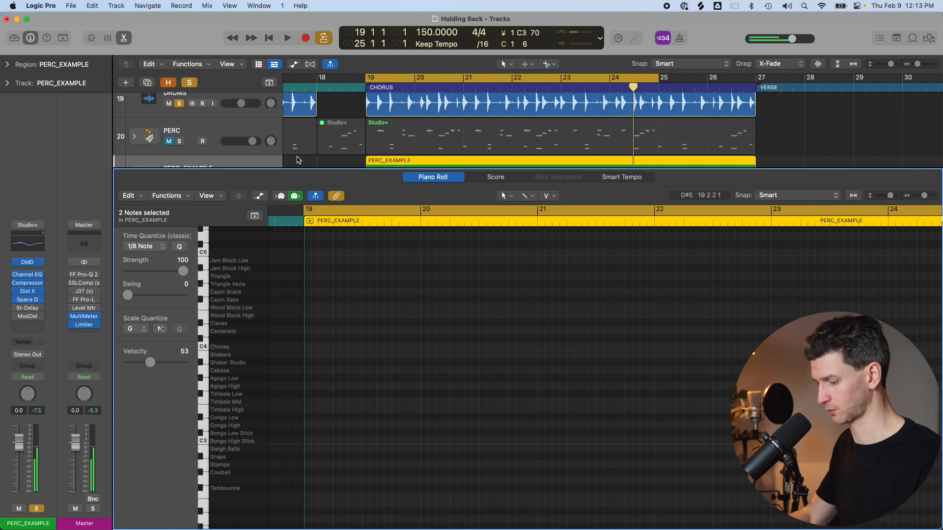
{"action": "key", "text": "r"}
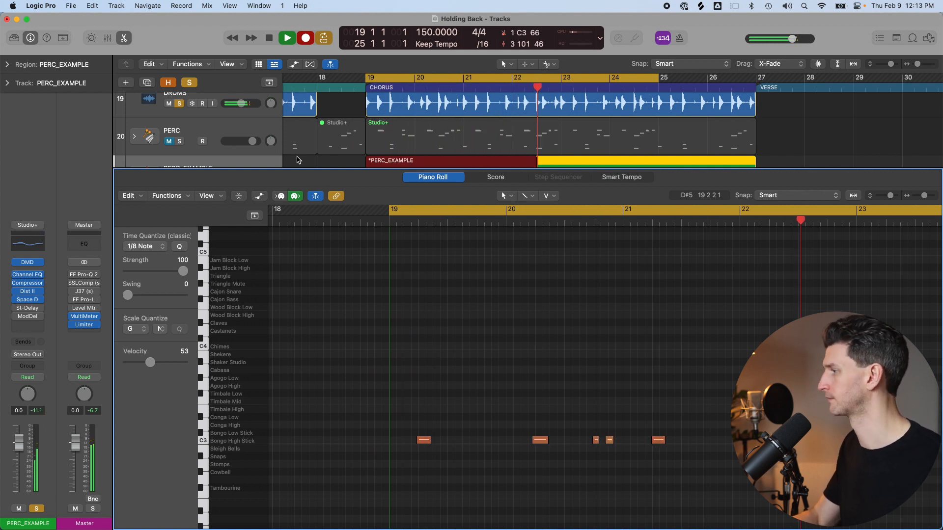
{"action": "key", "text": "space"}
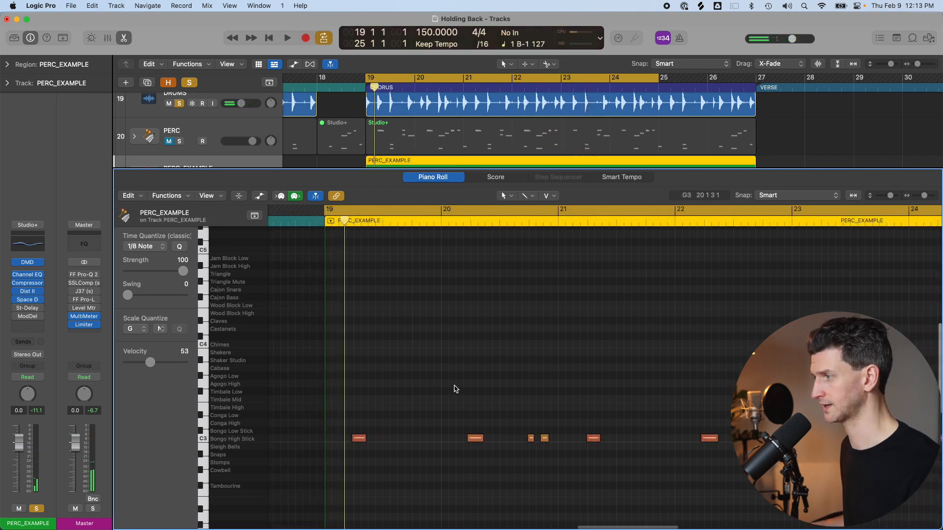
Quantize all recorded Bongo High Stick notes to 1/8 Note at full strength and play the chorus to check their timing.
{"action": "scroll", "coordinate": [457, 389], "scroll_direction": "down", "scroll_amount": 1}
{"action": "scroll", "coordinate": [400, 399], "scroll_direction": "down", "scroll_amount": 2}
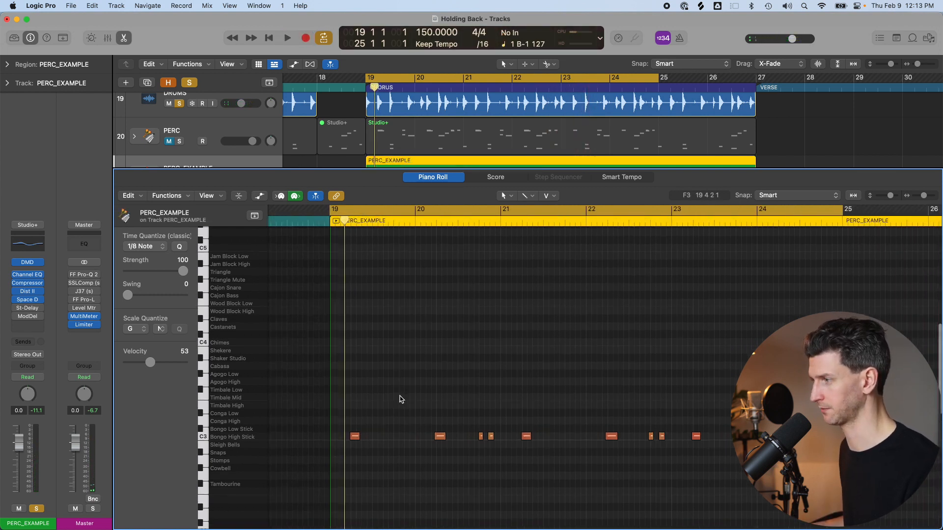
{"action": "left_click_drag", "start_coordinate": [746, 476], "coordinate": [318, 395]}
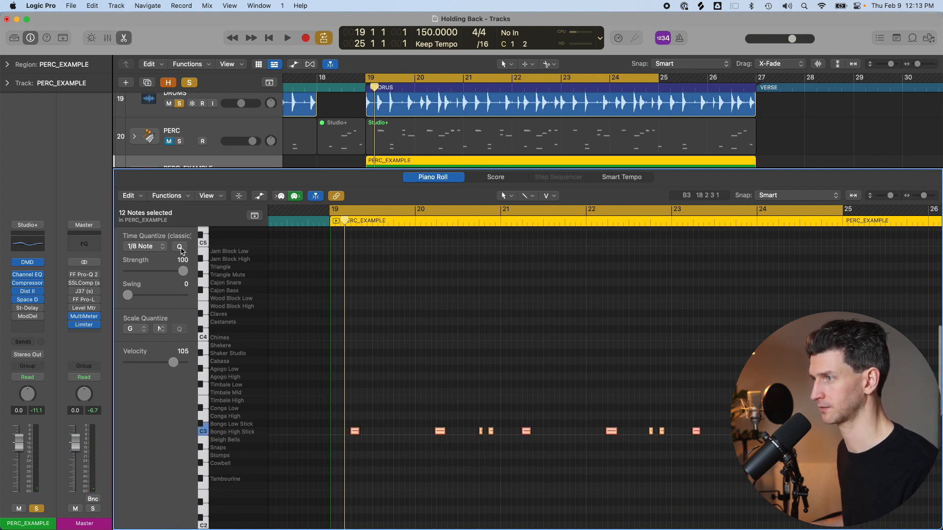
{"action": "left_click", "coordinate": [180, 248]}
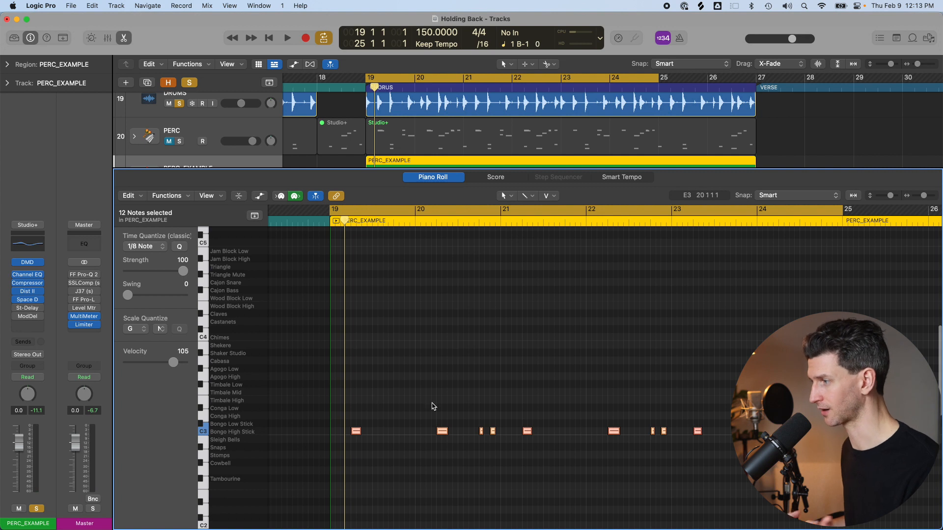
{"action": "key", "text": "space"}
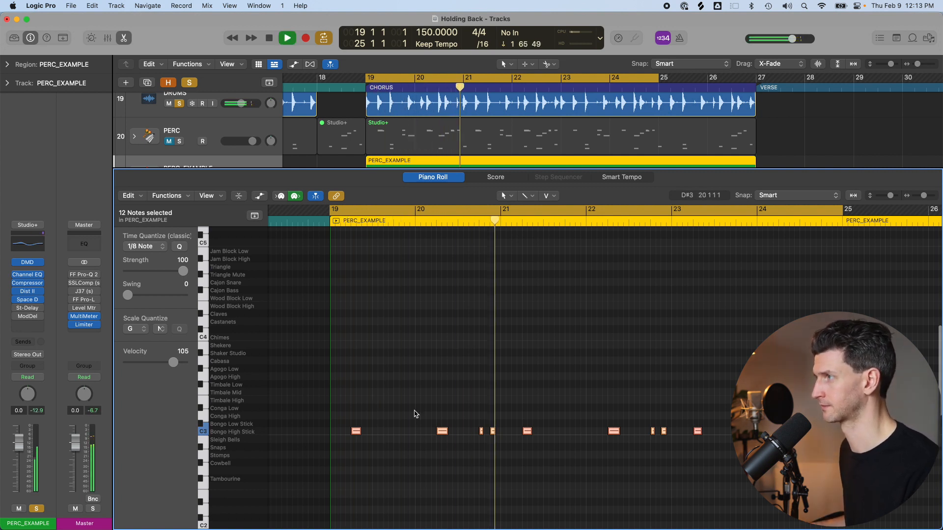
{"action": "key", "text": "space"}
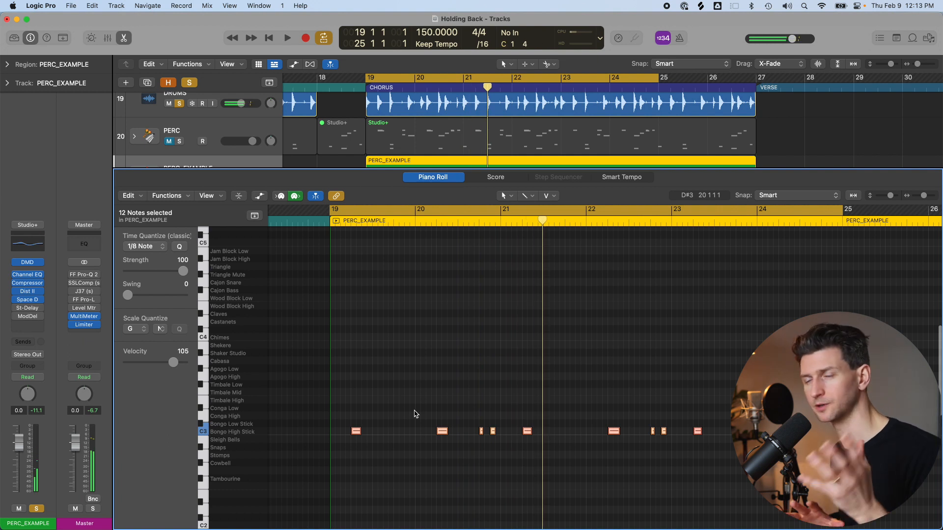
{"action": "left_click", "coordinate": [402, 415]}
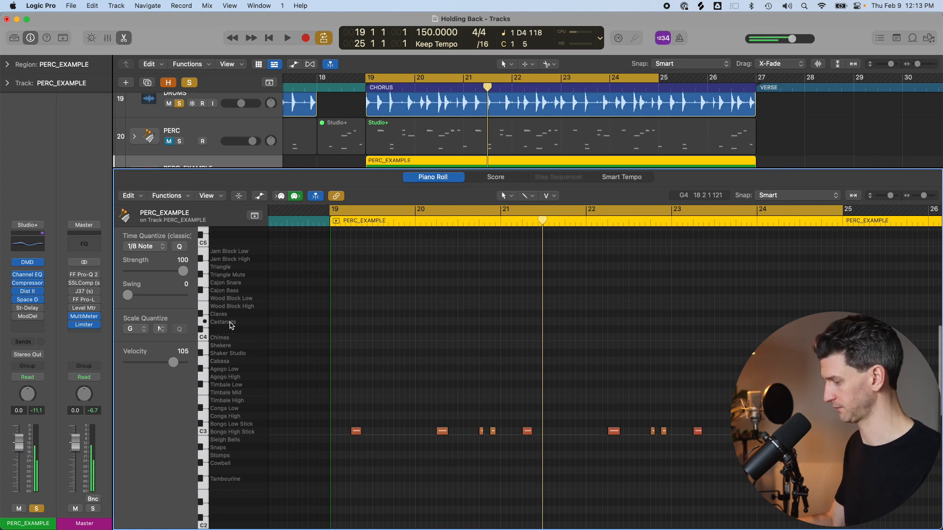
Record a Castanets pattern over the chorus into the PERC_EXAMPLE region and quantize all notes to 1/8 Note.
{"action": "scroll", "coordinate": [230, 325], "scroll_direction": "right", "scroll_amount": 2}
{"action": "scroll", "coordinate": [229, 325], "scroll_direction": "down", "scroll_amount": 1}
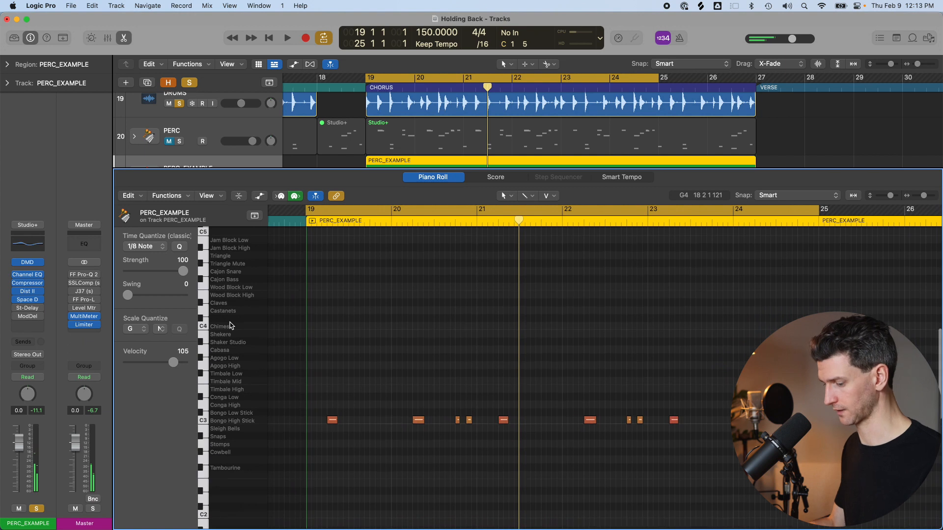
{"action": "key", "text": "space"}
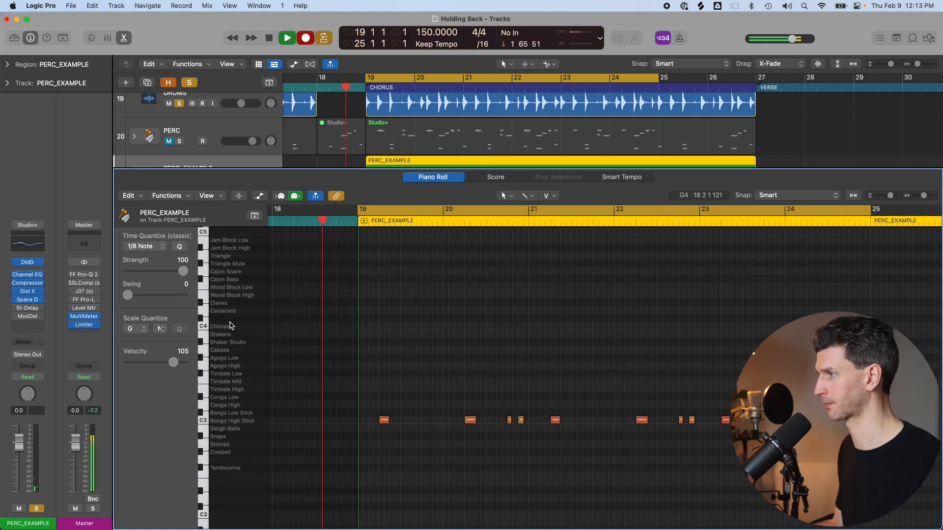
{"action": "key", "text": "r"}
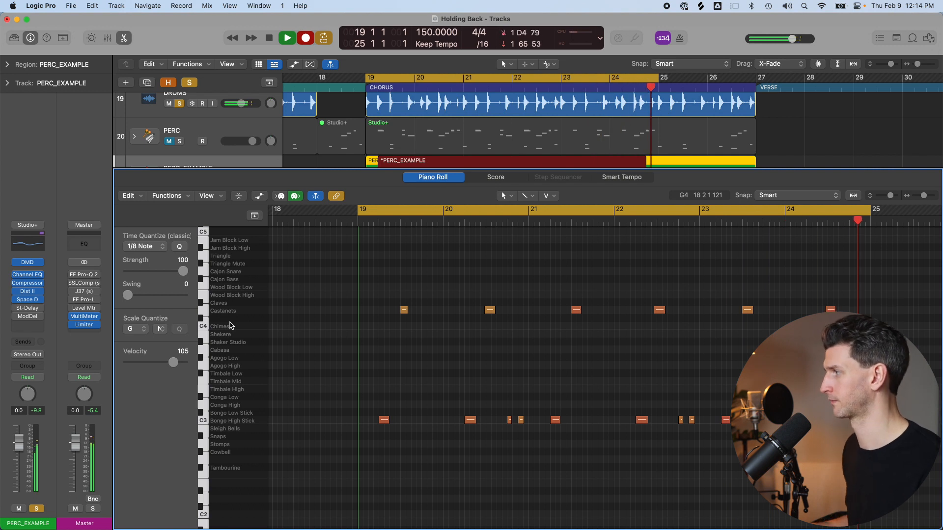
{"action": "key", "text": "space"}
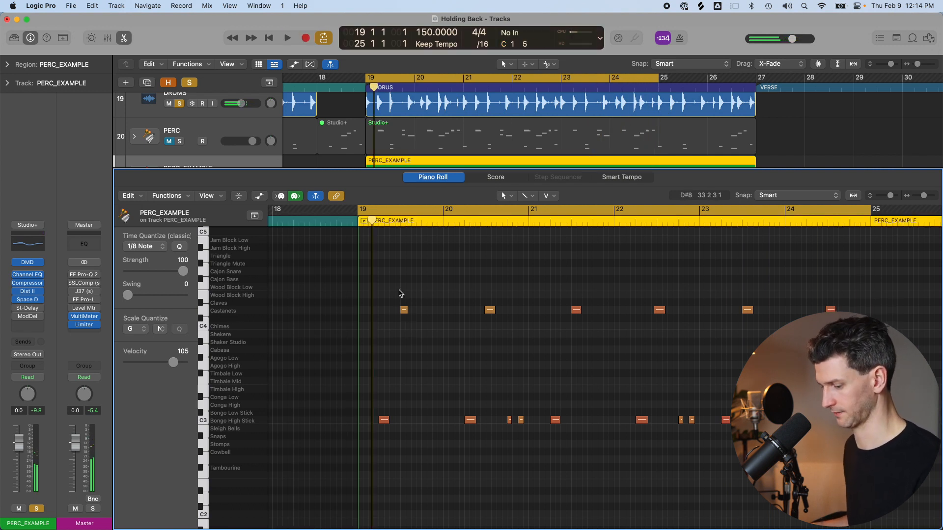
{"action": "key", "text": "super+a"}
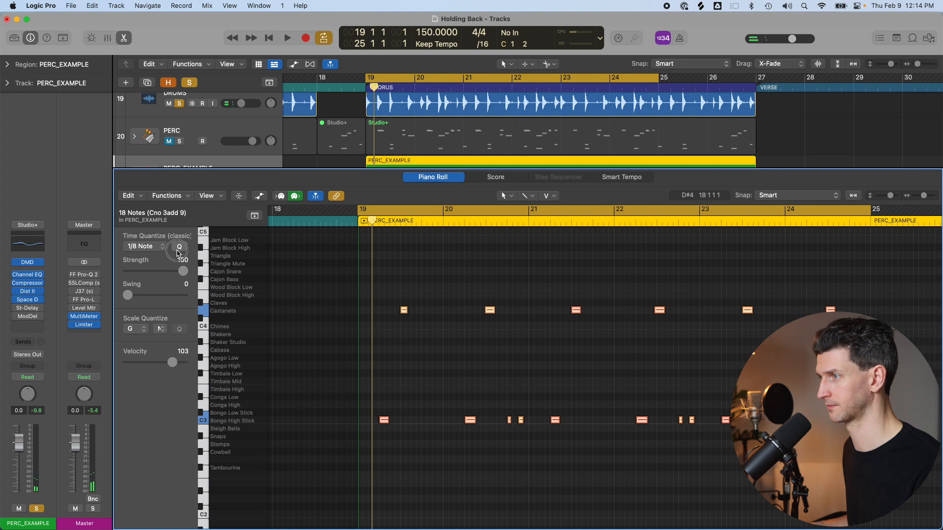
{"action": "left_click", "coordinate": [269, 269]}
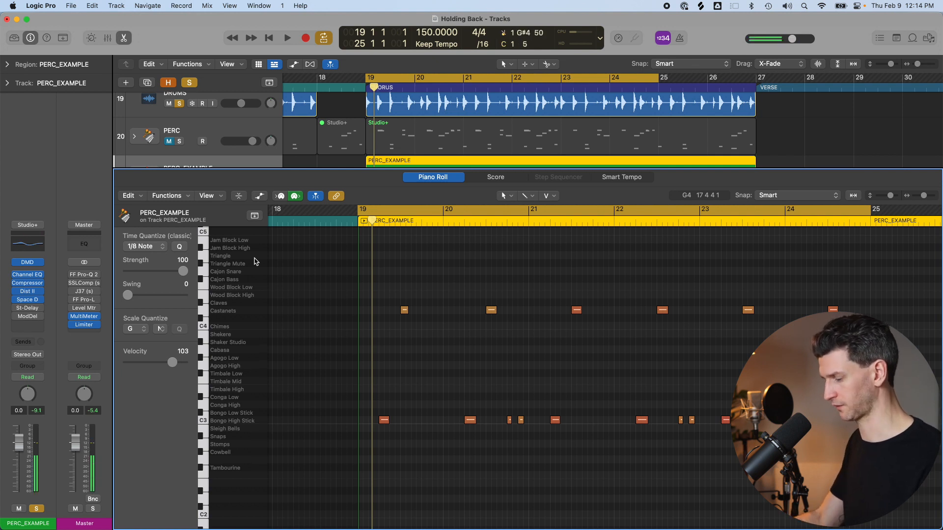
Record a repeating Claves, Cajon Bass and Triangle Mute figure into the region and quantize all notes to 1/8 Note.
{"action": "key", "text": "r"}
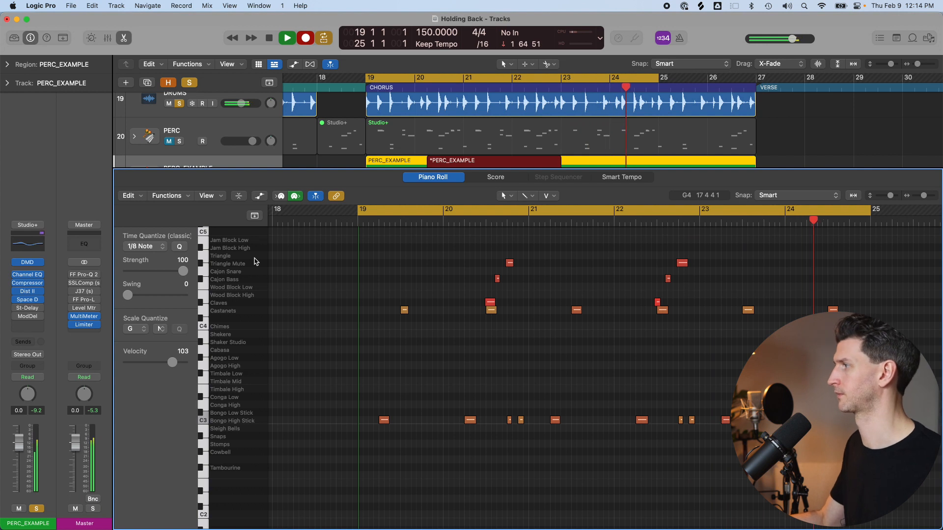
{"action": "key", "text": "space"}
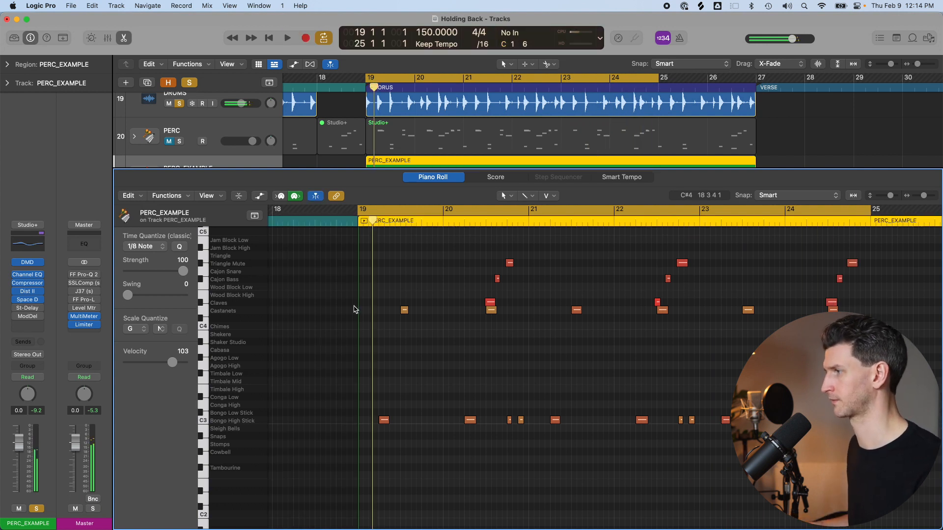
{"action": "left_click_drag", "start_coordinate": [454, 245], "coordinate": [541, 271]}
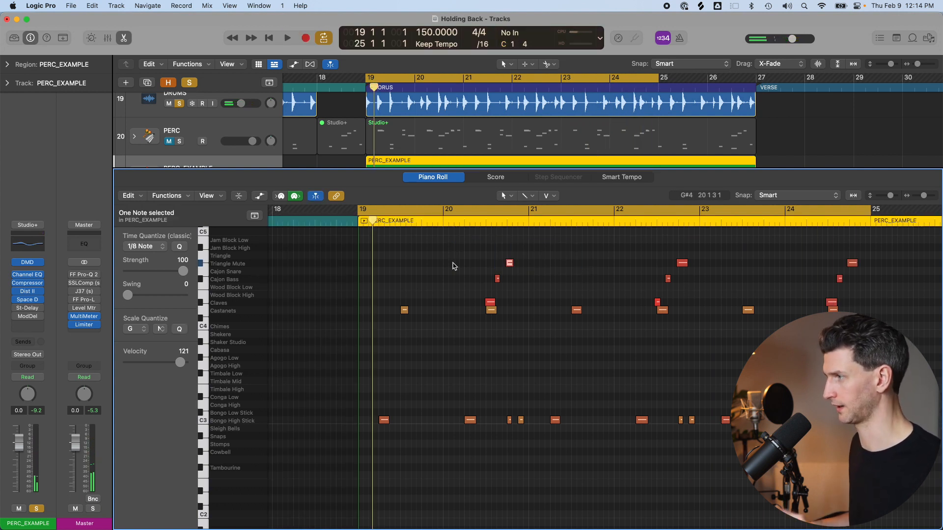
{"action": "key", "text": "super+a"}
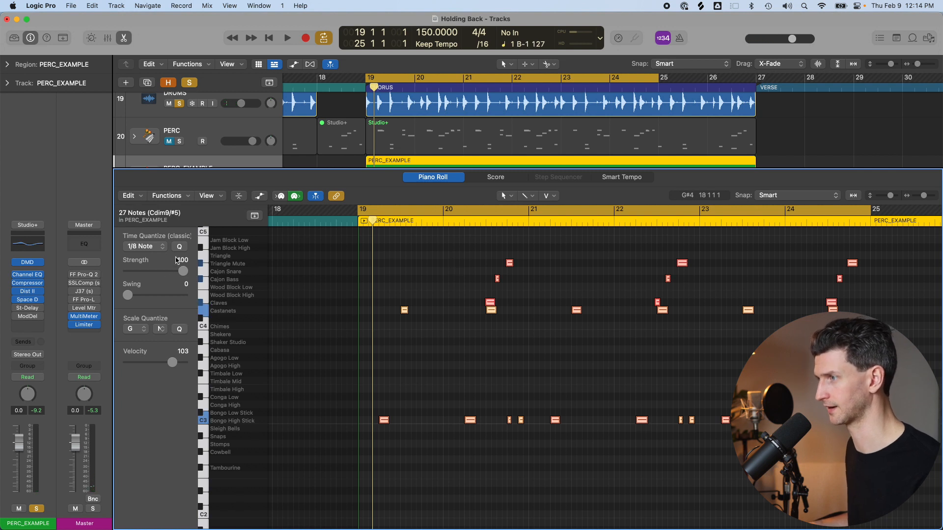
{"action": "left_click", "coordinate": [514, 342]}
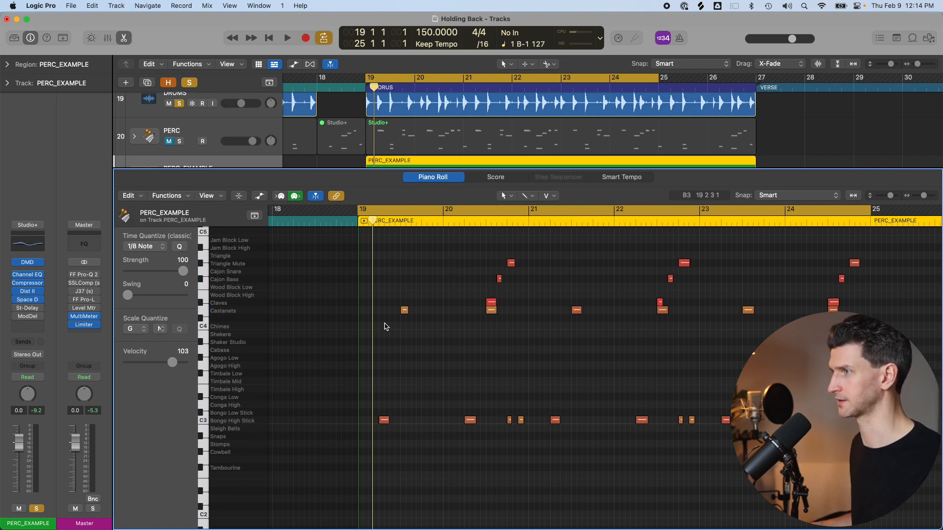
Play the chorus with the DRUMS track silenced to hear the layered percussion on its own.
{"action": "left_click", "coordinate": [172, 105]}
{"action": "key", "text": "space"}
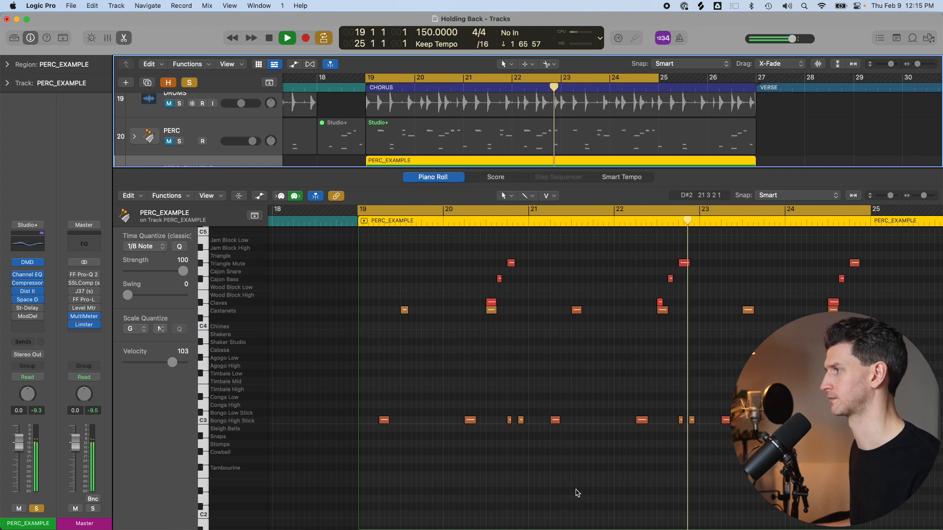
{"action": "key", "text": "space"}
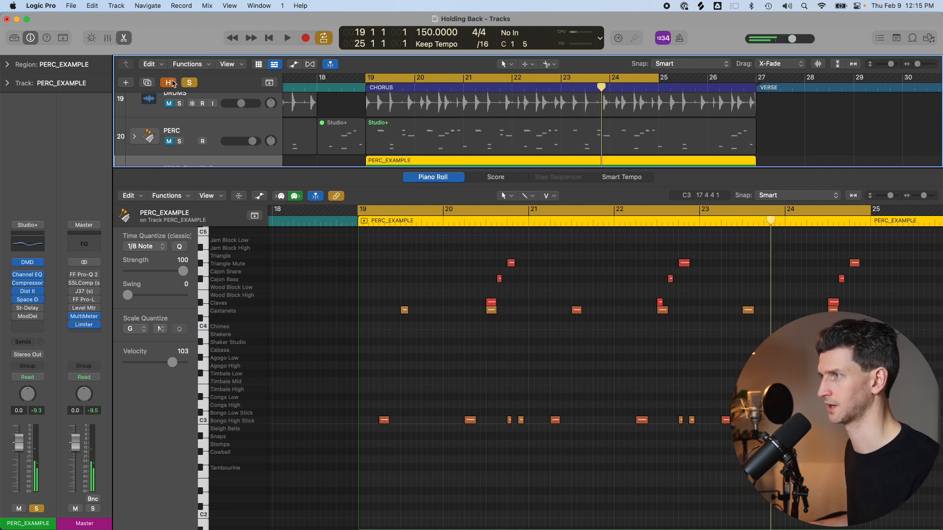
Solo the DRUMS track again and play the percussion together with the drum loop.
{"action": "left_click", "coordinate": [180, 103]}
{"action": "left_click", "coordinate": [179, 103]}
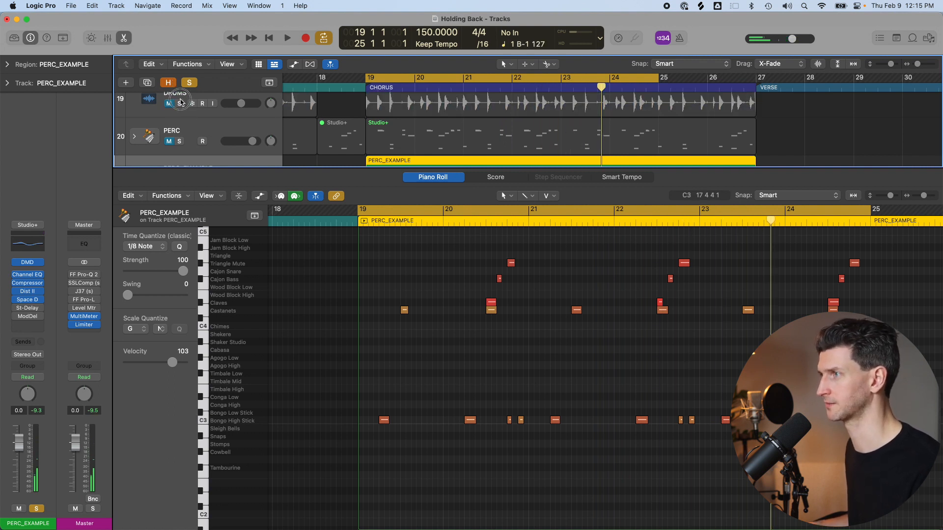
{"action": "left_click", "coordinate": [180, 104]}
{"action": "key", "text": "space"}
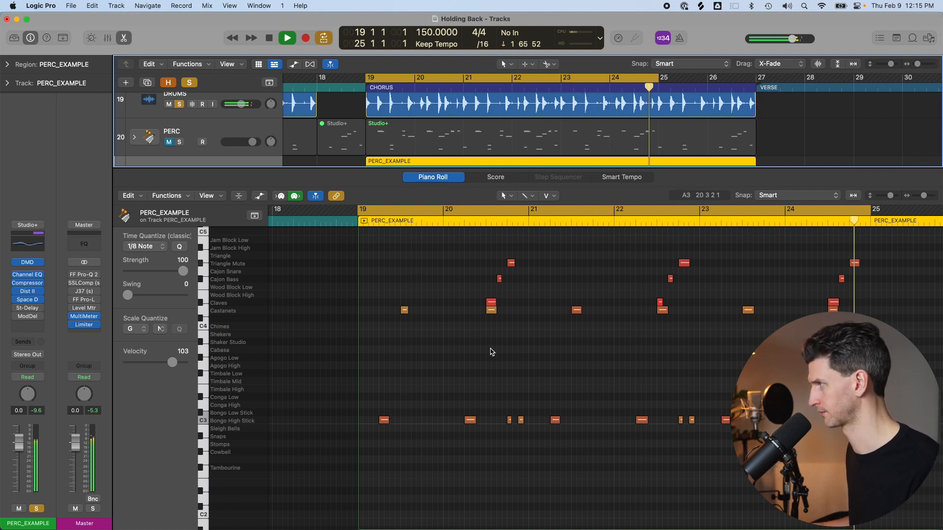
{"action": "key", "text": "space"}
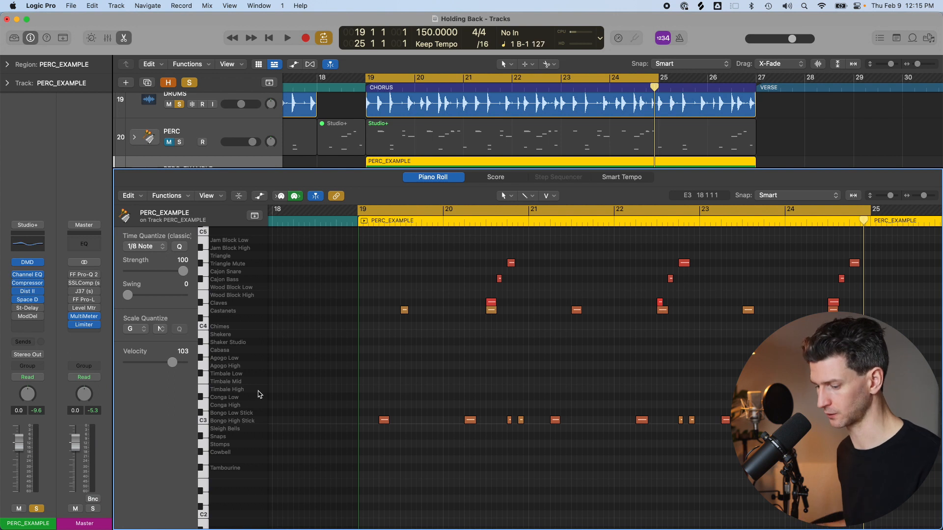
Close the Piano Roll and load the Retro+ producer kit from the Library onto the PERC_EXAMPLE track.
{"action": "scroll", "coordinate": [243, 137], "scroll_direction": "down", "scroll_amount": 3}
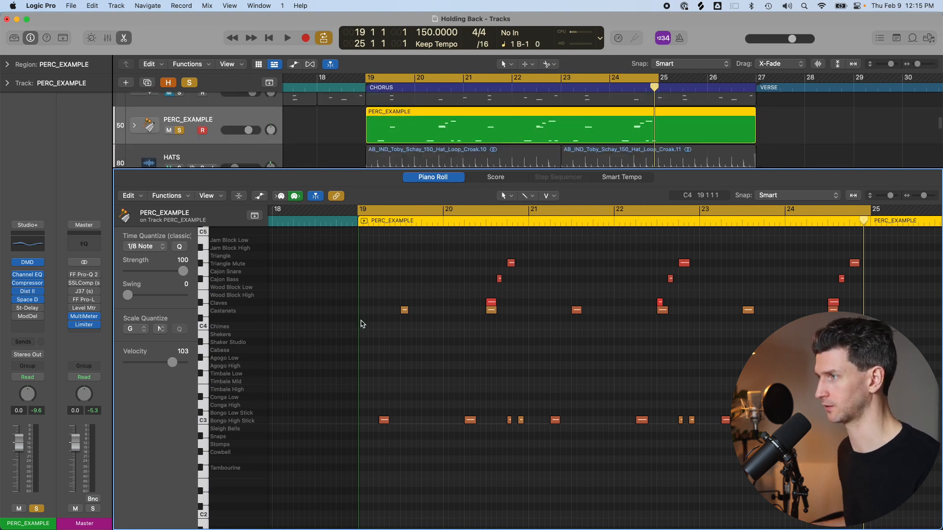
{"action": "key", "text": "e"}
{"action": "scroll", "coordinate": [243, 180], "scroll_direction": "up", "scroll_amount": 3}
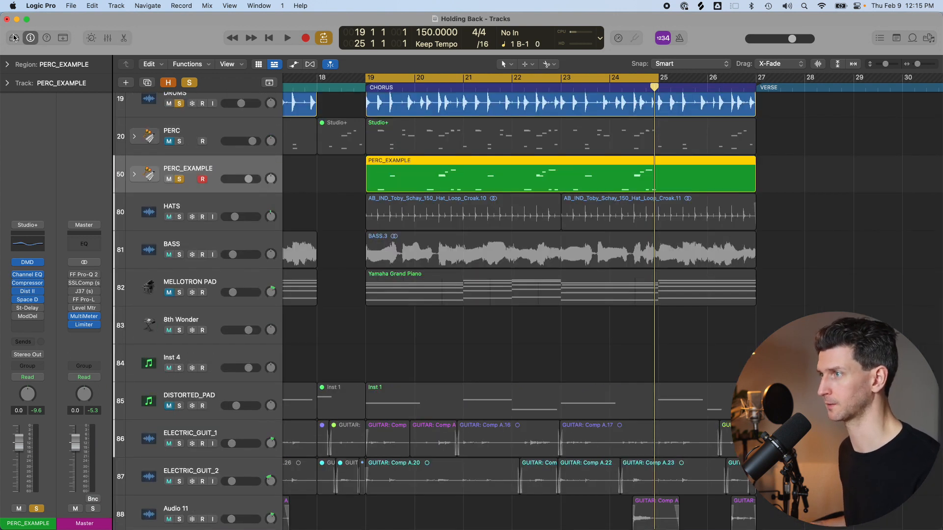
{"action": "left_click", "coordinate": [14, 37]}
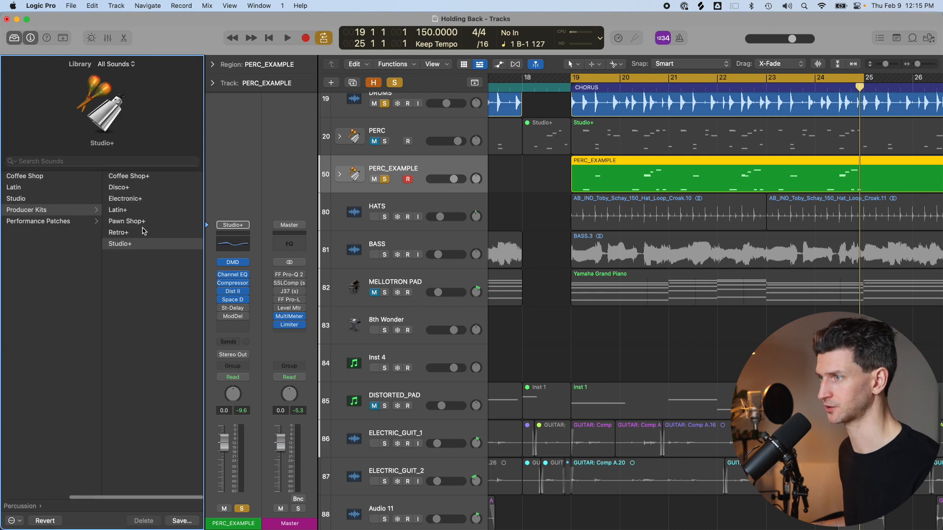
{"action": "left_click", "coordinate": [137, 233]}
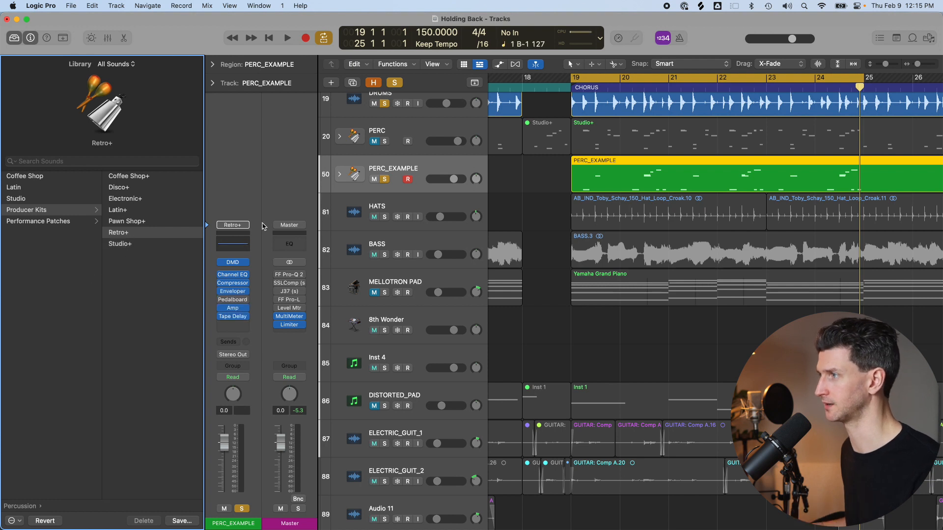
Take the DRUMS track out of solo and play the chorus to audition the percussion with the Retro+ kit.
{"action": "left_click", "coordinate": [386, 104]}
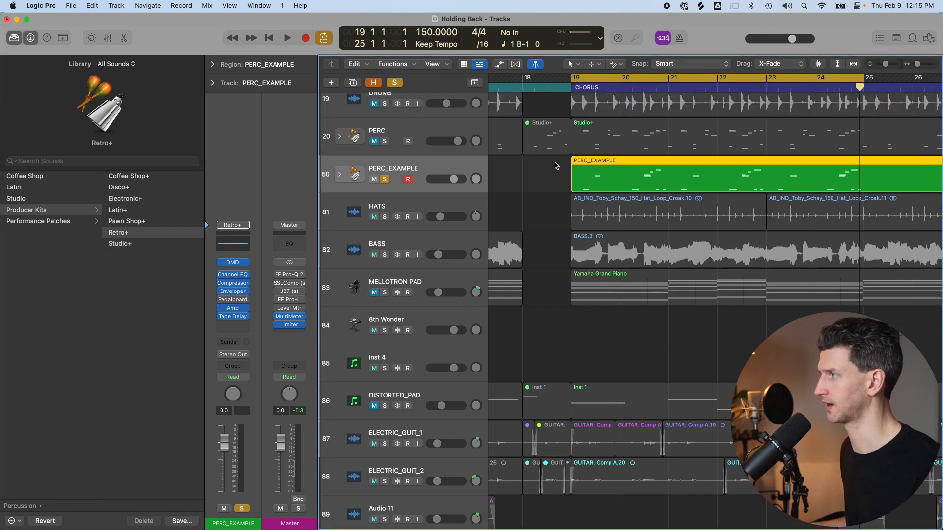
{"action": "key", "text": "space"}
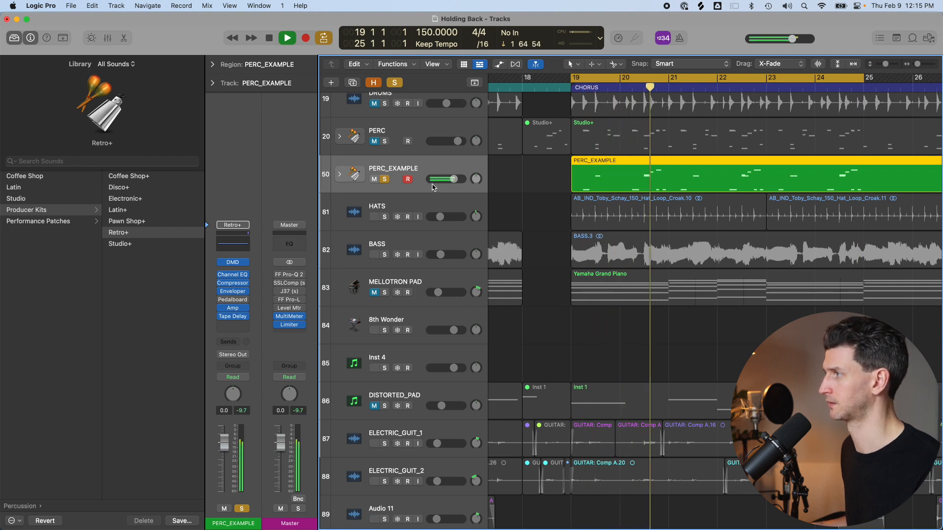
{"action": "key", "text": "space"}
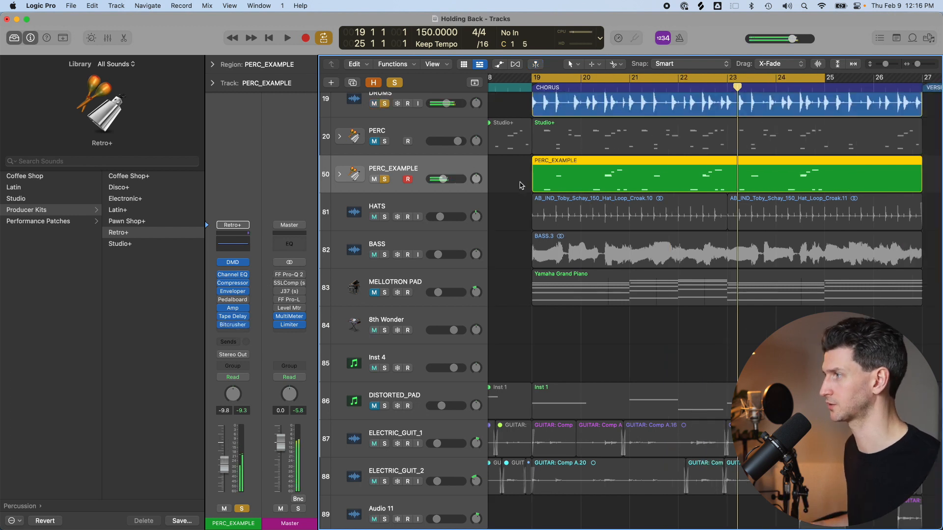
Open the PERC_EXAMPLE region in the Piano Roll and dismiss the Event List window.
{"action": "left_click", "coordinate": [524, 185]}
{"action": "left_click", "coordinate": [573, 185]}
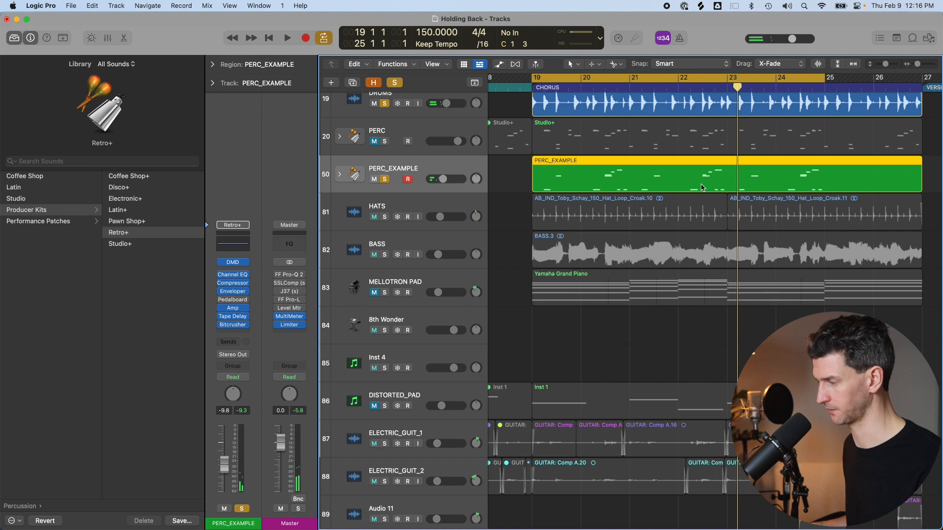
{"action": "double_click", "coordinate": [717, 176]}
{"action": "scroll", "coordinate": [616, 326], "scroll_direction": "up", "scroll_amount": 3}
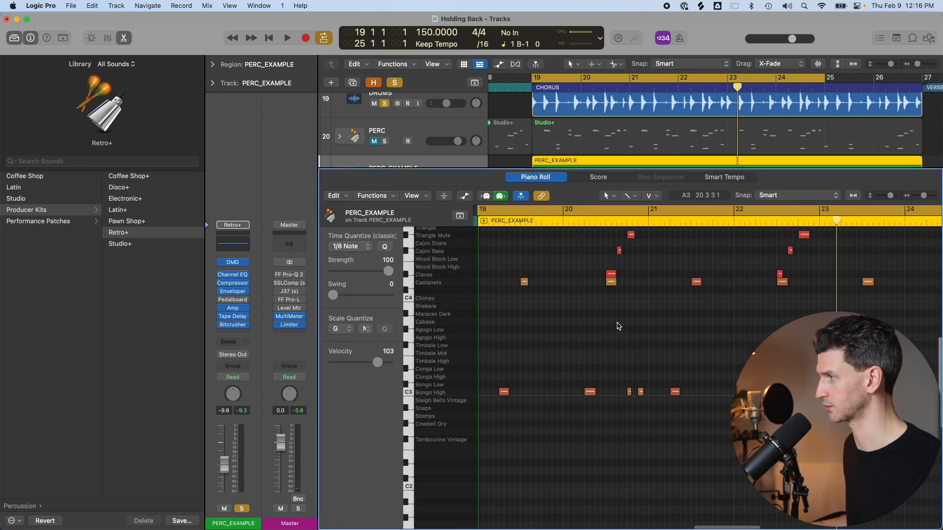
{"action": "key", "text": "alt+e"}
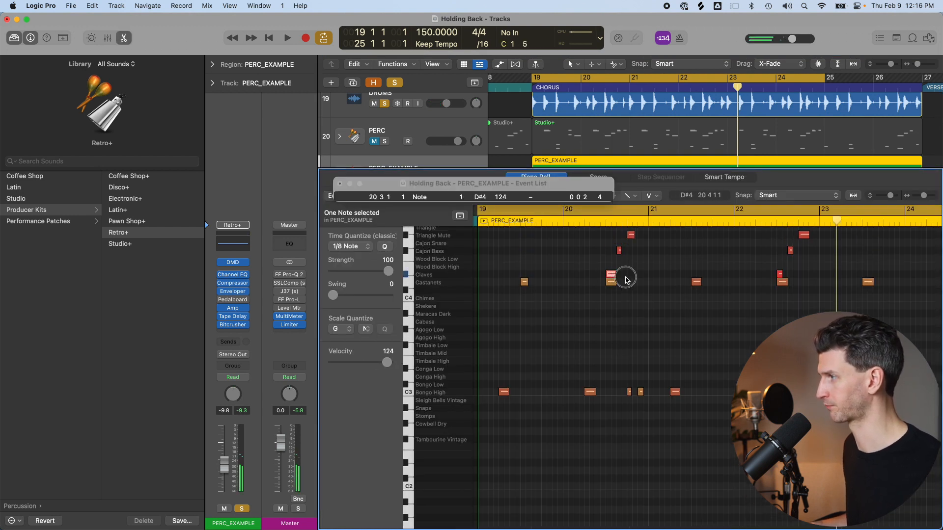
{"action": "left_click", "coordinate": [626, 281]}
{"action": "scroll", "coordinate": [579, 319], "scroll_direction": "left", "scroll_amount": 3}
{"action": "left_click", "coordinate": [339, 184]}
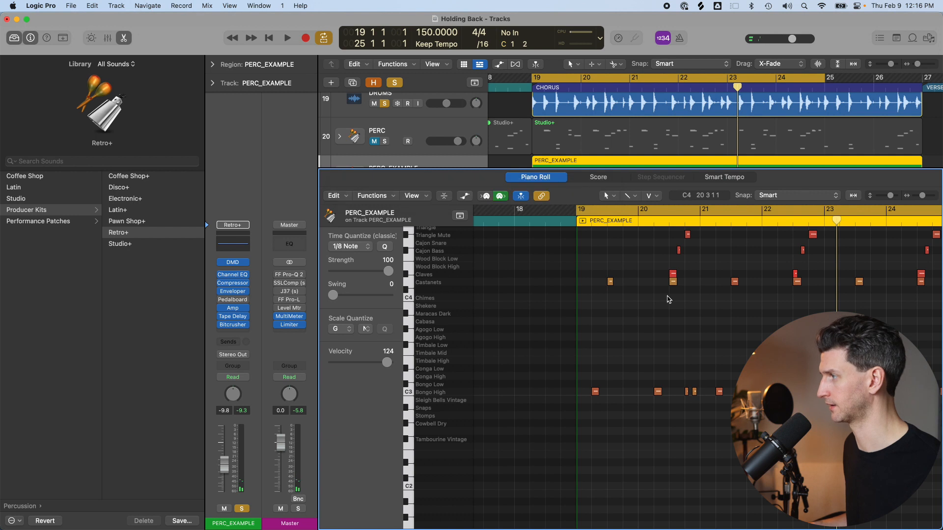
Hide the Library, then lower the velocity of all notes in the PERC_EXAMPLE region together to 61.
{"action": "scroll", "coordinate": [669, 299], "scroll_direction": "right", "scroll_amount": 3}
{"action": "key", "text": "y"}
{"action": "scroll", "coordinate": [406, 336], "scroll_direction": "up", "scroll_amount": 1}
{"action": "scroll", "coordinate": [427, 341], "scroll_direction": "left", "scroll_amount": 5}
{"action": "scroll", "coordinate": [594, 353], "scroll_direction": "down", "scroll_amount": 3}
{"action": "scroll", "coordinate": [615, 353], "scroll_direction": "up", "scroll_amount": 3}
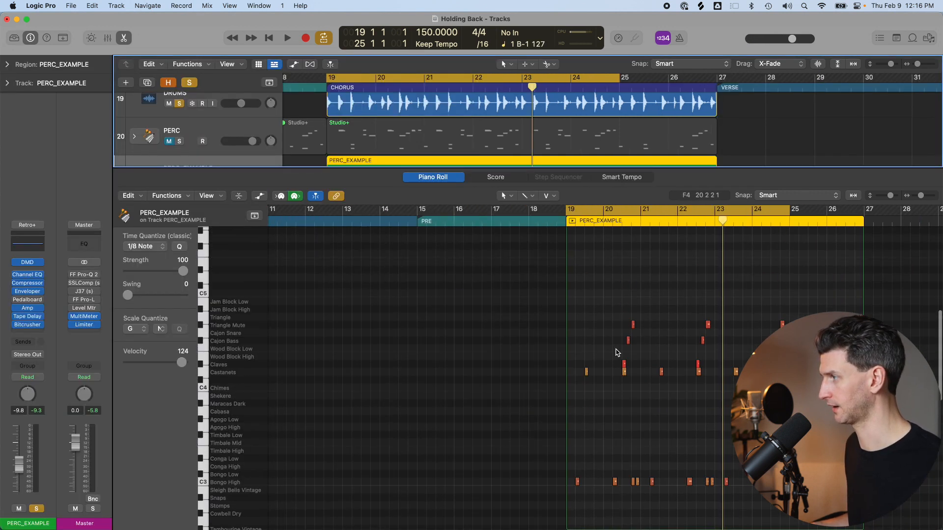
{"action": "scroll", "coordinate": [617, 346], "scroll_direction": "right", "scroll_amount": 2}
{"action": "left_click", "coordinate": [614, 340]}
{"action": "key", "text": "super+a"}
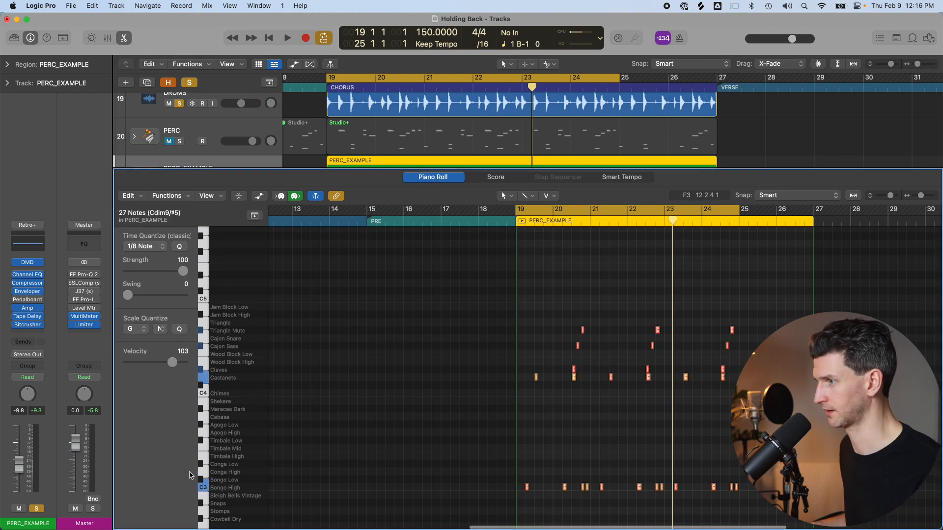
{"action": "left_click_drag", "start_coordinate": [172, 362], "coordinate": [158, 363]}
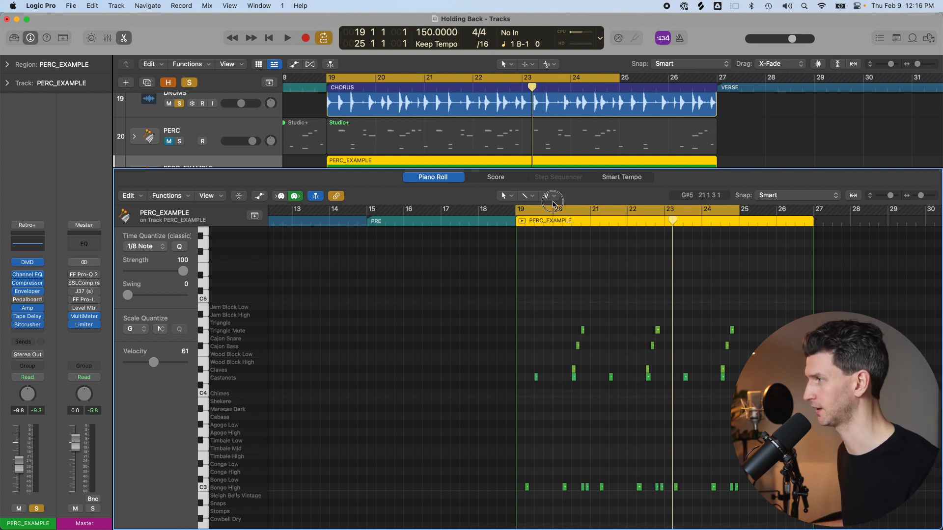
Adjust the velocity of the first Triangle Mute note in bar 20 with the Velocity Tool.
{"action": "left_click", "coordinate": [552, 197]}
{"action": "left_click", "coordinate": [570, 194]}
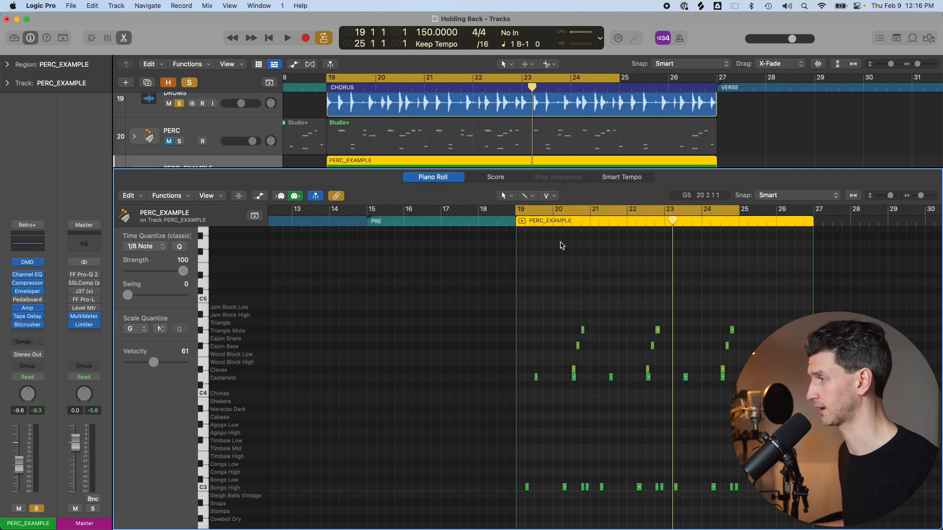
{"action": "key", "text": "super+Right"}
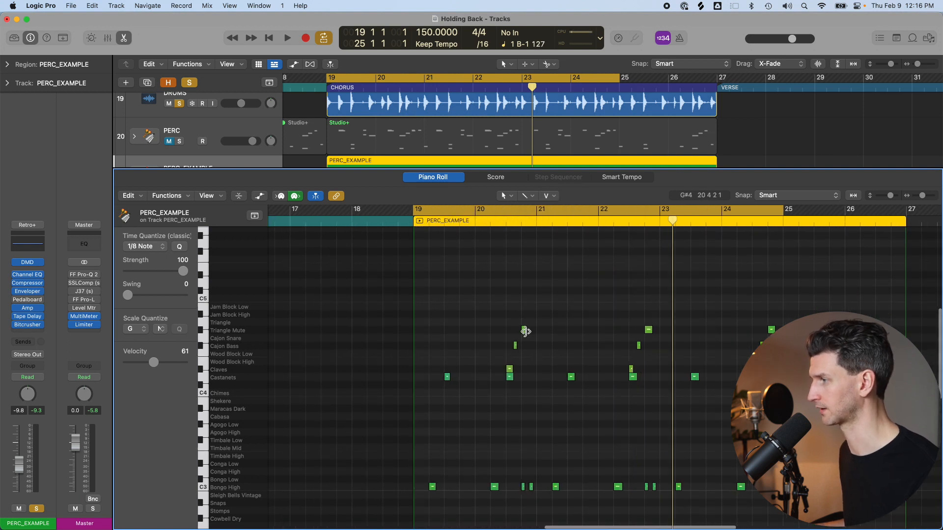
{"action": "left_click_drag", "start_coordinate": [525, 331], "coordinate": [524, 366]}
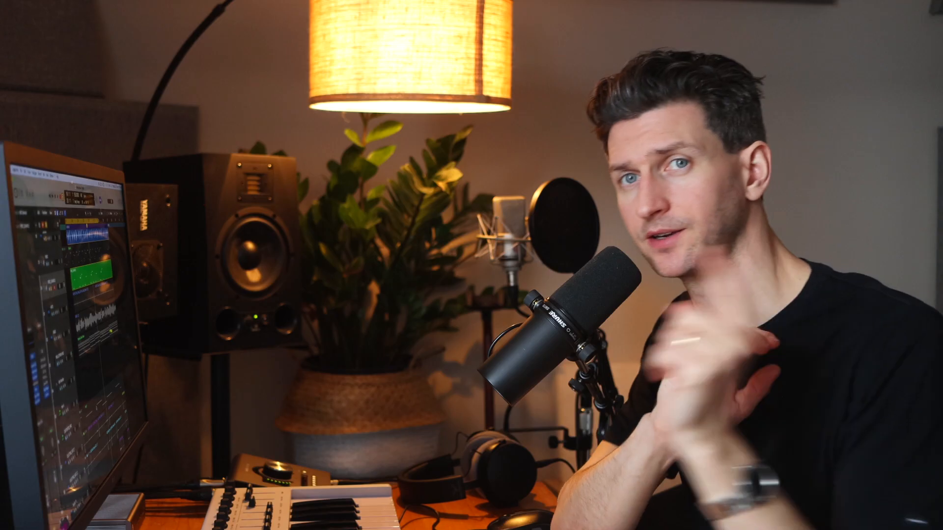